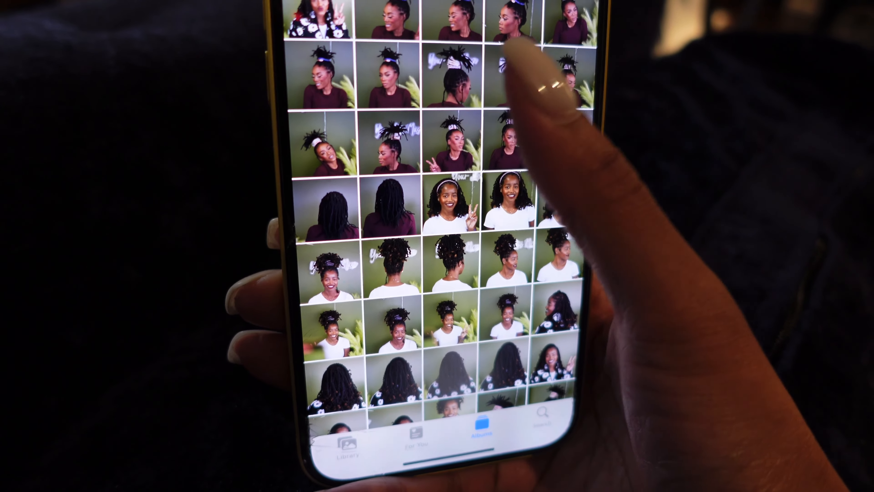
pyautogui.click(510, 52)
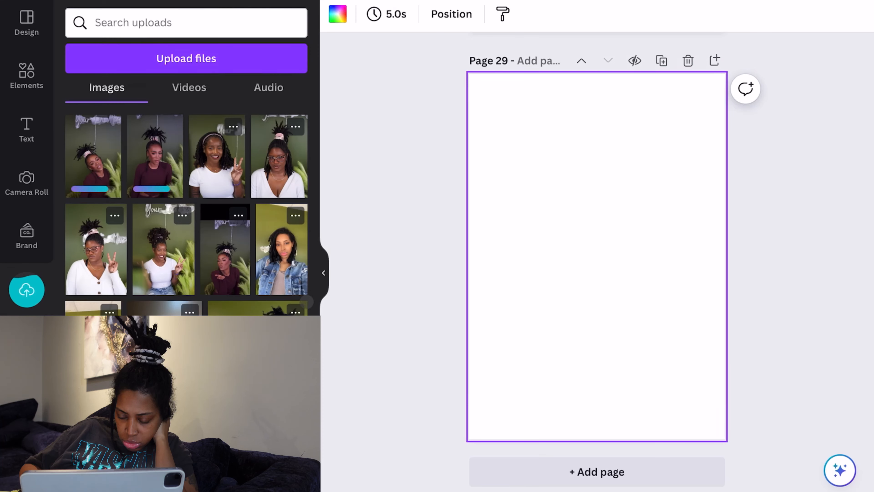
# Place the uploaded photo of the smiling woman in a white T-shirt on page 29 and enlarge it past the page edges
pyautogui.click(163, 248)
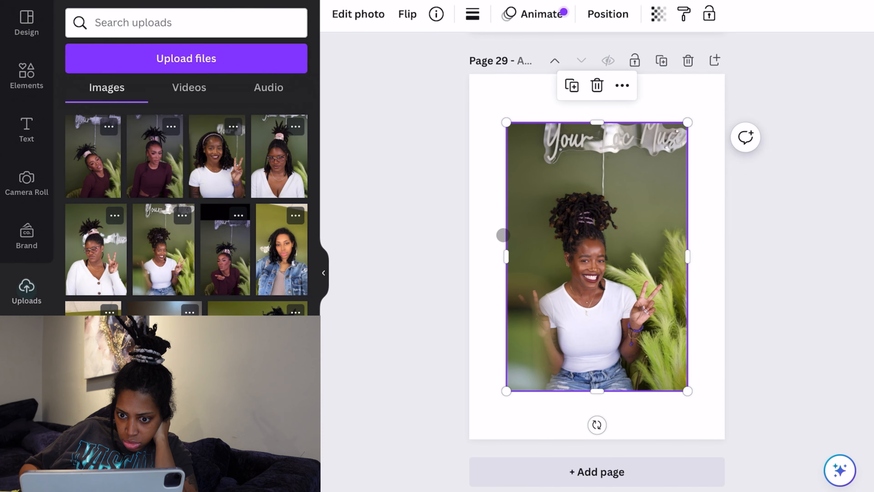
pyautogui.moveTo(651, 340); pyautogui.dragTo(775, 396)
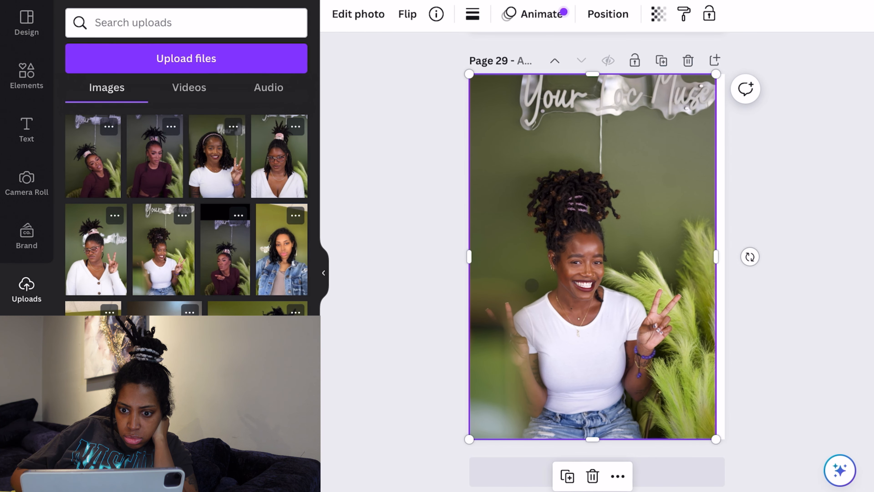
pyautogui.moveTo(716, 256); pyautogui.dragTo(726, 257)
pyautogui.moveTo(469, 256); pyautogui.dragTo(457, 257)
pyautogui.doubleClick(532, 270)
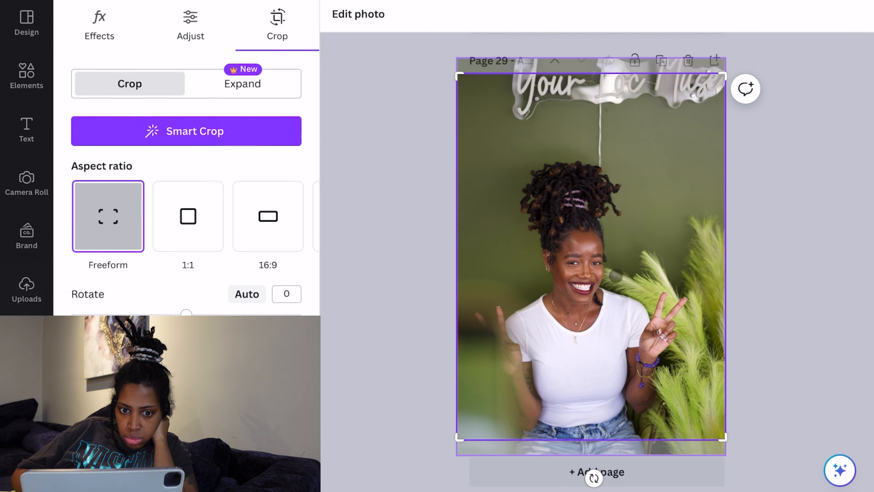
pyautogui.click(810, 334)
pyautogui.moveTo(591, 75); pyautogui.dragTo(591, 11)
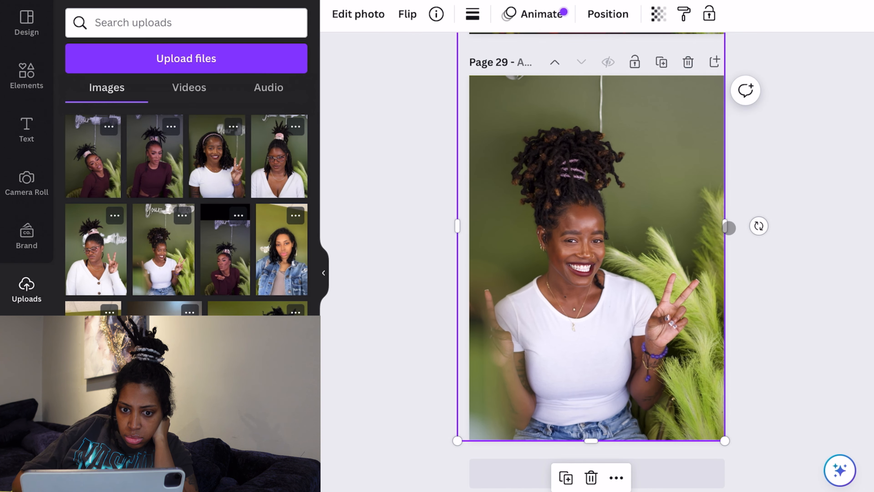
pyautogui.moveTo(729, 228); pyautogui.dragTo(763, 225)
pyautogui.click(396, 189)
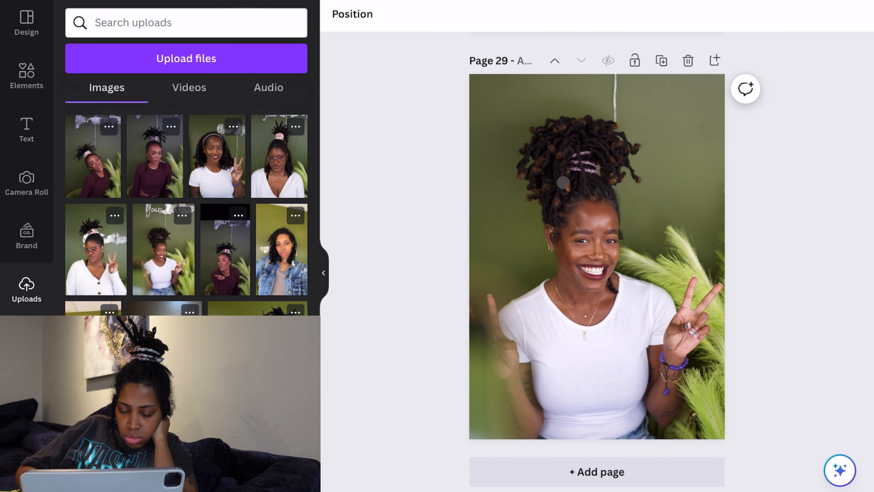
# Apply Auto-adjust to the whole photo on page 29
pyautogui.click(580, 324)
pyautogui.click(344, 14)
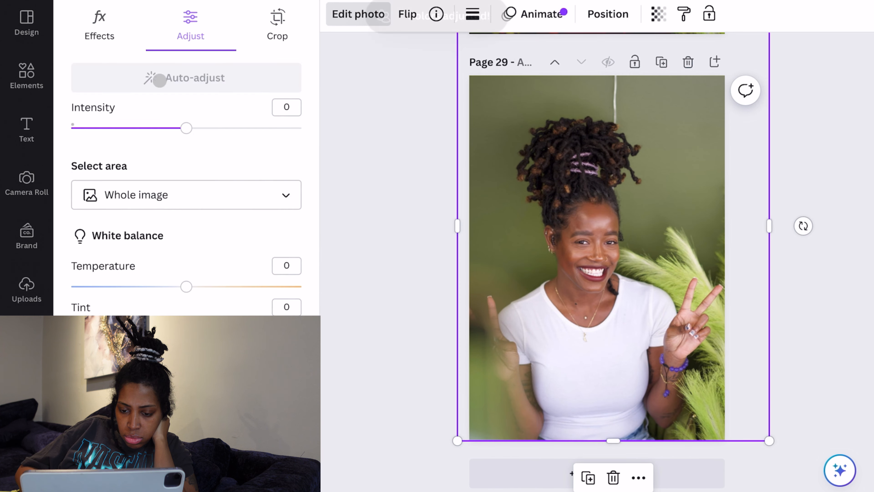
pyautogui.click(159, 78)
pyautogui.scroll(-5, 141, 179)
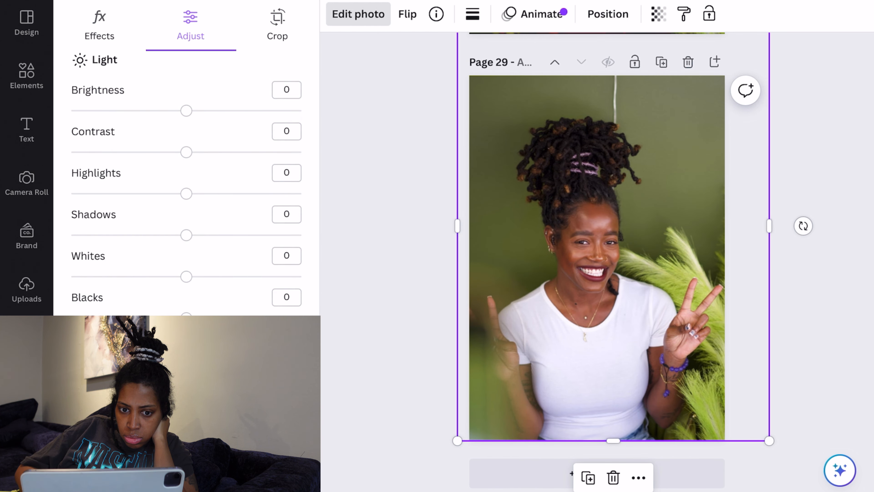
# Duplicate the photo, remove the copy's background and align the cut-out exactly over the original
pyautogui.click(588, 477)
pyautogui.click(355, 20)
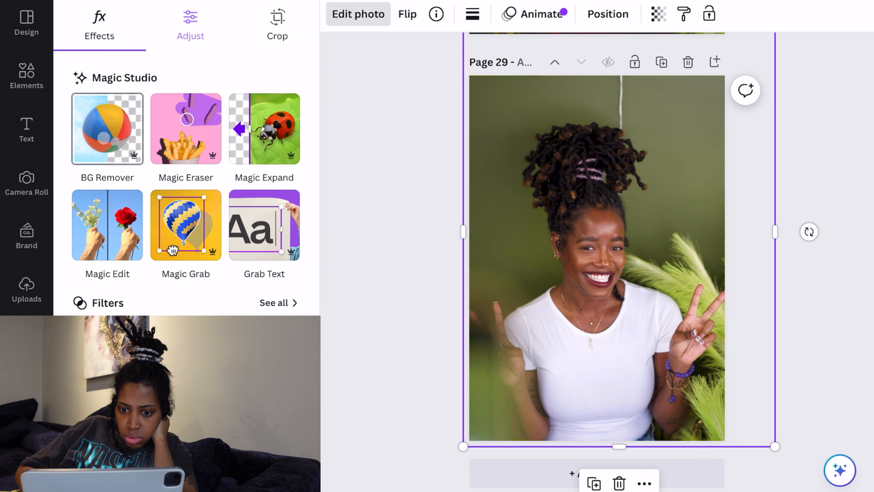
pyautogui.click(108, 129)
pyautogui.moveTo(612, 248); pyautogui.dragTo(606, 242)
# Add a text box reading "SAY BYE TO" to the page
pyautogui.click(33, 138)
pyautogui.click(186, 64)
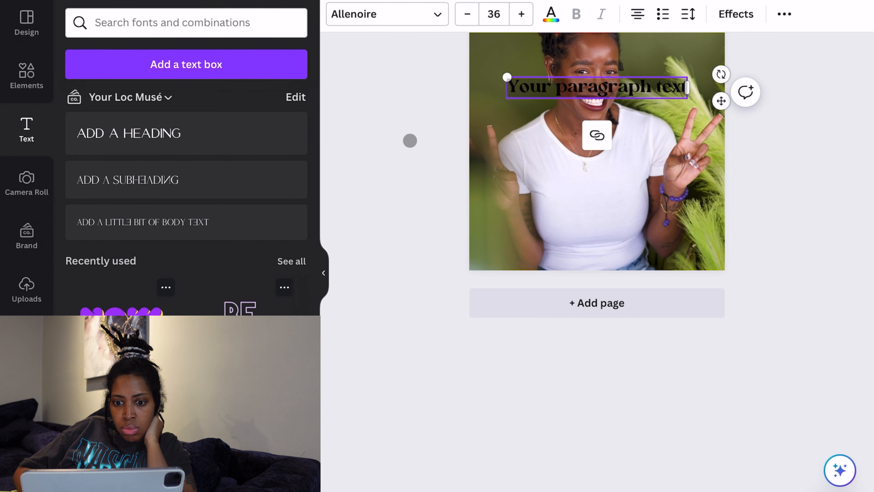
pyautogui.write('SAY BYE TO')
# Search the fonts for "TAN" and look through the uploaded fonts for the SAY BYE TO text
pyautogui.click(387, 14)
pyautogui.scroll(-10, 236, 302)
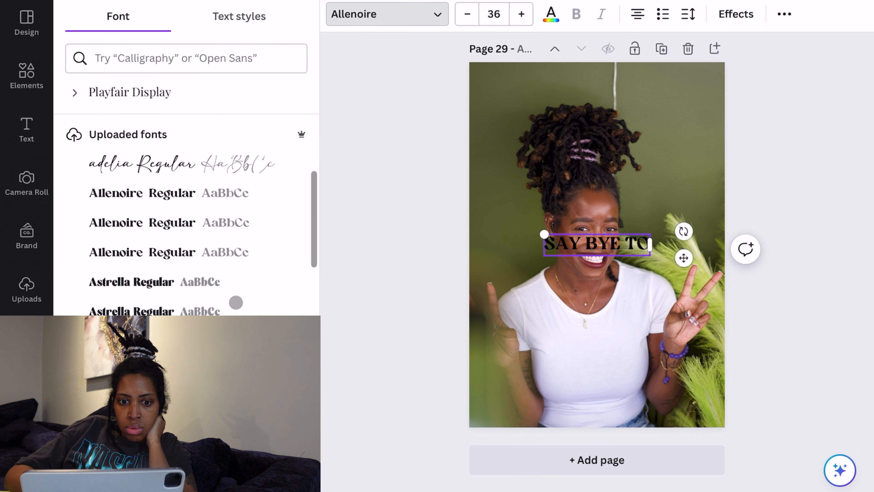
pyautogui.click(122, 51)
pyautogui.write('TAN')
pyautogui.scroll(-15, 109, 306)
pyautogui.scroll(15, 109, 306)
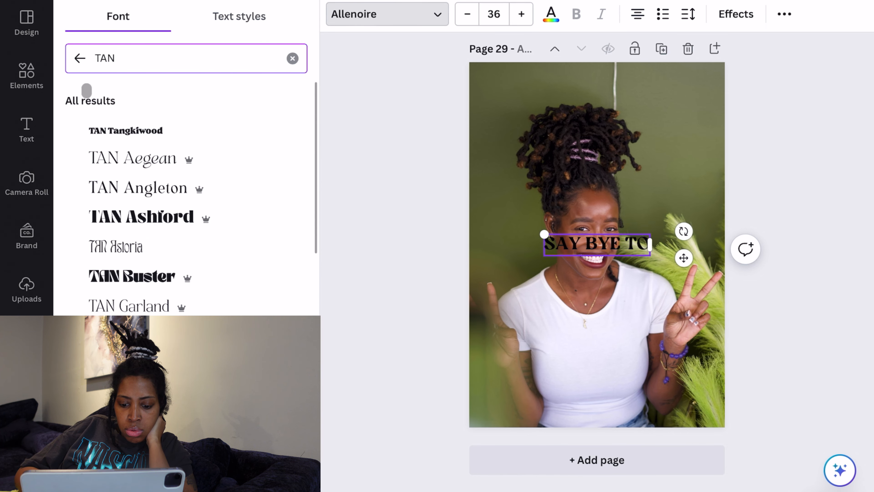
pyautogui.click(79, 59)
pyautogui.scroll(-6, 154, 309)
pyautogui.scroll(6, 154, 309)
pyautogui.click(324, 275)
pyautogui.click(324, 277)
# Set the SAY BYE TO text to font size 70 and move it up over the top of the woman's hair
pyautogui.click(463, 255)
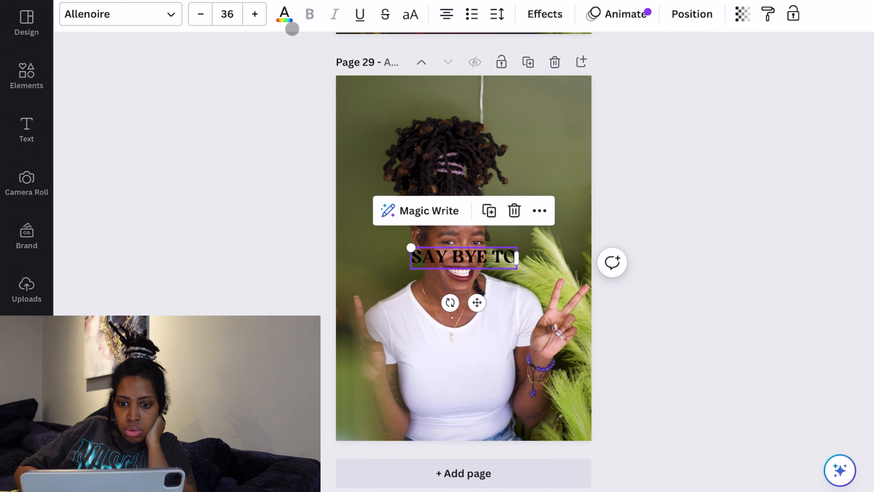
pyautogui.doubleClick(476, 253)
pyautogui.click(476, 253)
pyautogui.doubleClick(472, 255)
pyautogui.tripleClick(469, 87)
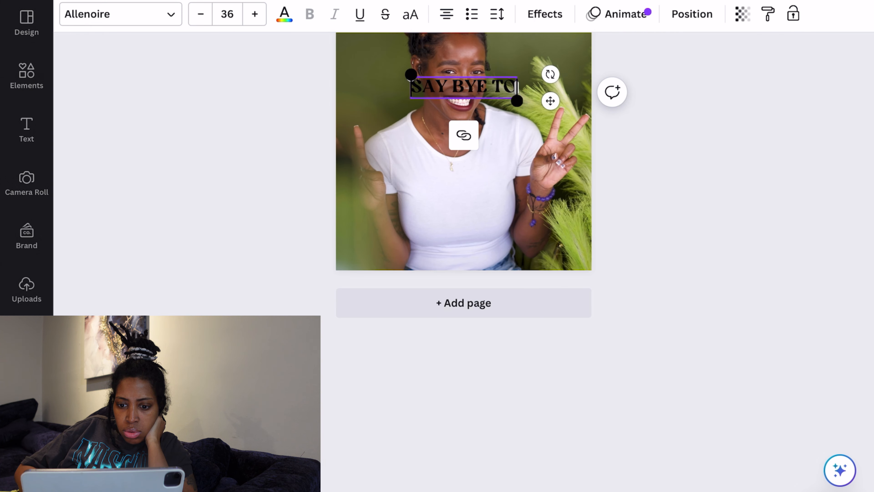
pyautogui.click(230, 14)
pyautogui.write('52')
pyautogui.press('Return')
pyautogui.moveTo(476, 312); pyautogui.dragTo(479, 193)
pyautogui.click(227, 14)
pyautogui.write('70')
pyautogui.press('Return')
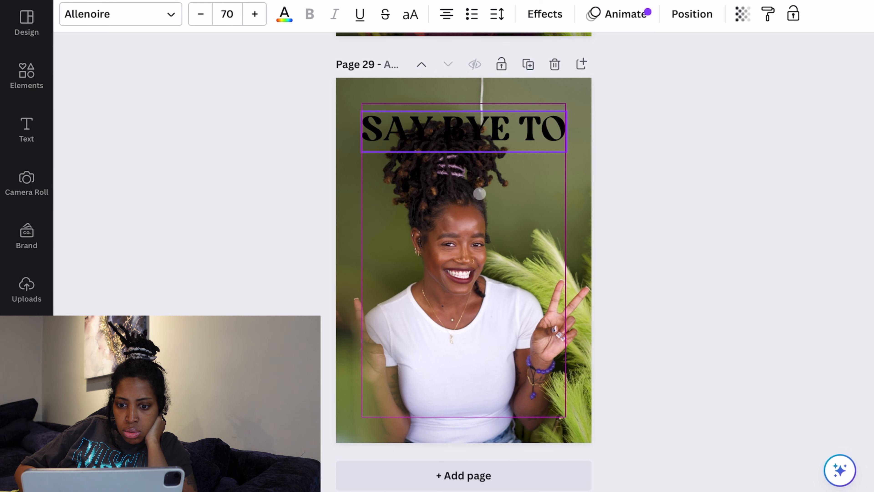
# Colour the SAY BYE TO text white and bring the cut-out photo to the front so the hair overlaps it
pyautogui.click(284, 15)
pyautogui.click(210, 153)
pyautogui.click(471, 204)
pyautogui.click(341, 14)
pyautogui.click(112, 85)
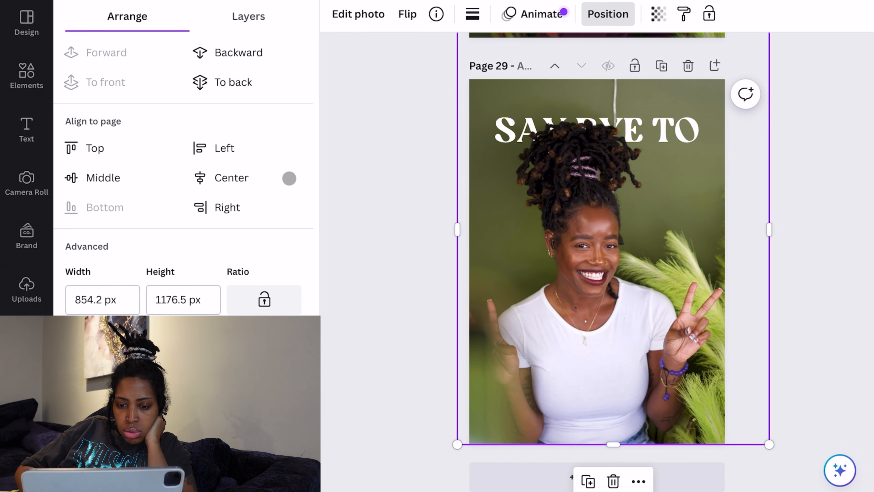
pyautogui.click(301, 4)
# Set the SAY BYE TO text to font size 80 and recentre it across the upper part of the page
pyautogui.doubleClick(421, 125)
pyautogui.click(475, 116)
pyautogui.click(434, 123)
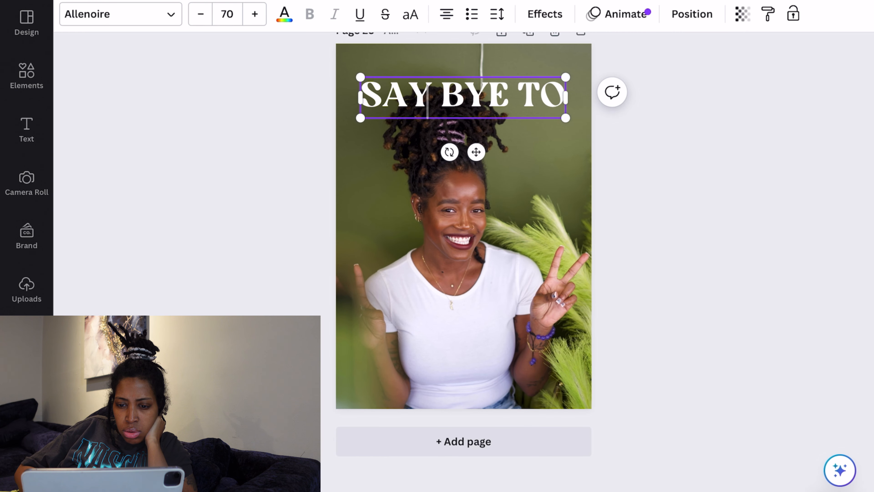
pyautogui.press('super+a')
pyautogui.click(235, 14)
pyautogui.write('80')
pyautogui.click(296, 86)
pyautogui.moveTo(490, 124); pyautogui.dragTo(491, 118)
# Bring the cut-out photo to the front again, over the enlarged SAY BYE TO text
pyautogui.click(460, 359)
pyautogui.click(341, 14)
pyautogui.click(91, 82)
pyautogui.click(301, 5)
pyautogui.click(234, 48)
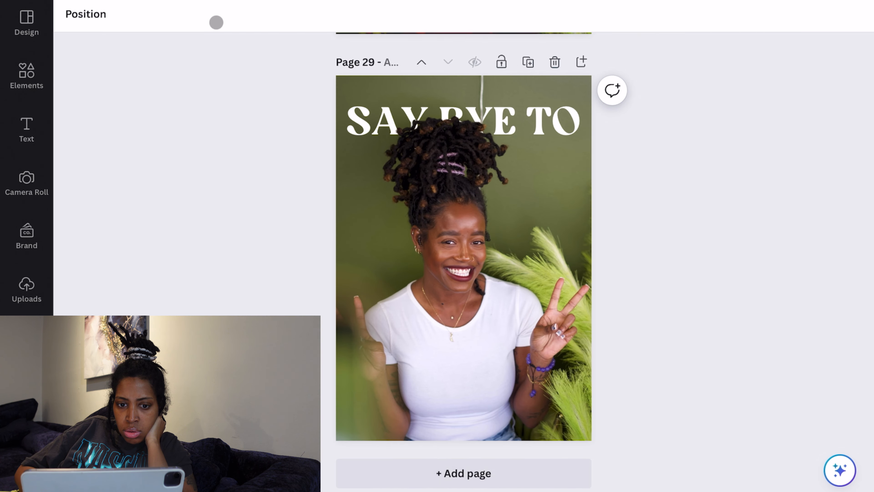
# Add a second text box reading "TENSION"
pyautogui.click(31, 121)
pyautogui.click(256, 71)
pyautogui.write('TENSION')
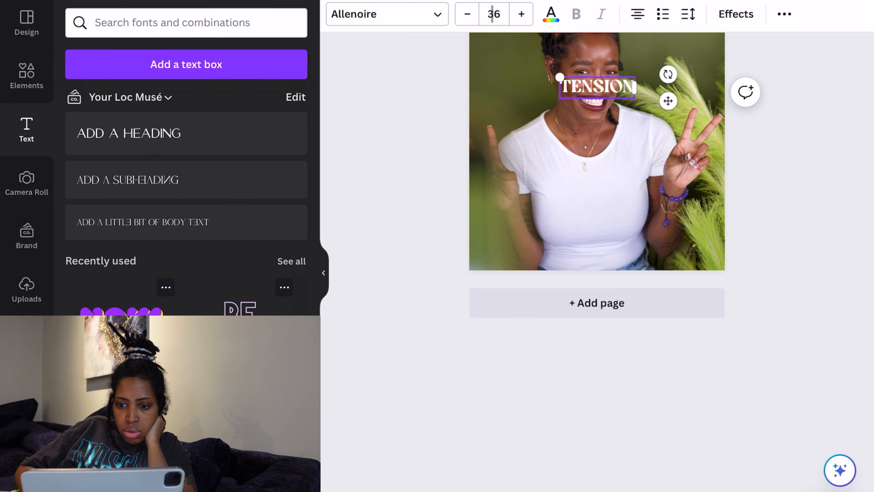
# Set the TENSION text to font size 80 and move it down across the woman's T-shirt
pyautogui.click(560, 16)
pyautogui.click(501, 15)
pyautogui.write('80')
pyautogui.click(475, 146)
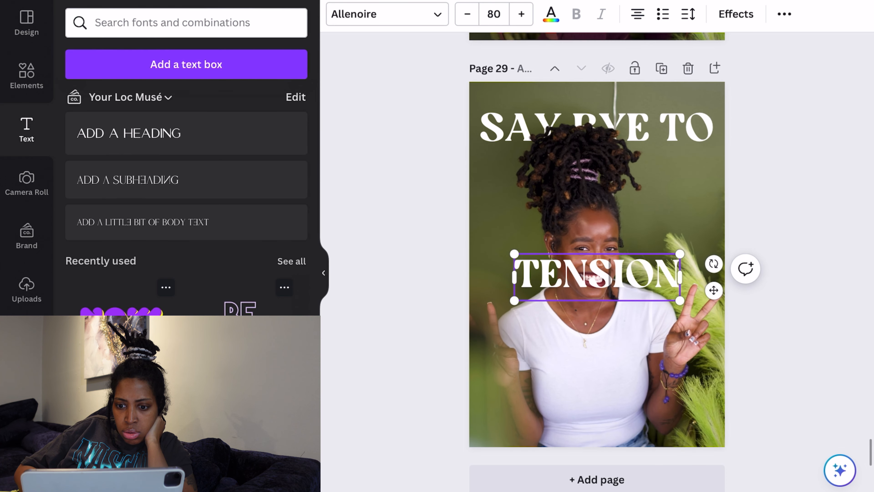
pyautogui.moveTo(713, 290); pyautogui.dragTo(714, 367)
# Try to recolour the TENSION text with a colour sampled from the photo using the eyedropper
pyautogui.click(551, 14)
pyautogui.click(77, 112)
pyautogui.click(243, 232)
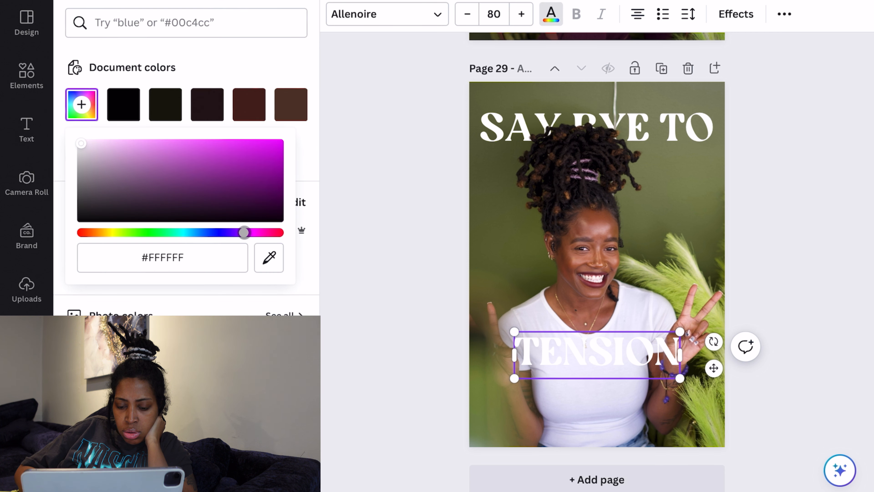
pyautogui.click(269, 257)
pyautogui.moveTo(437, 243); pyautogui.dragTo(589, 177)
pyautogui.click(858, 455)
pyautogui.click(566, 354)
pyautogui.click(81, 104)
pyautogui.click(269, 257)
pyautogui.click(589, 183)
pyautogui.click(438, 216)
pyautogui.click(623, 331)
pyautogui.click(855, 451)
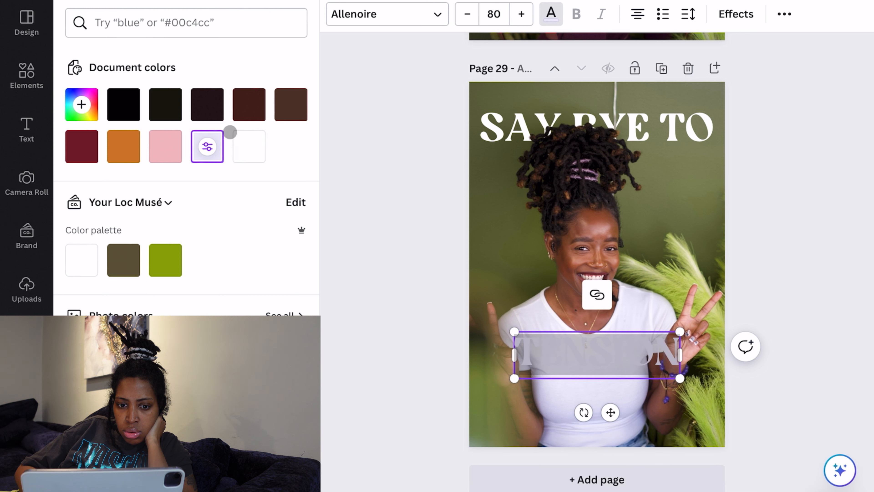
# Mix a custom light purple and apply it to the TENSION text
pyautogui.click(207, 146)
pyautogui.moveTo(93, 148); pyautogui.dragTo(134, 160)
pyautogui.click(234, 233)
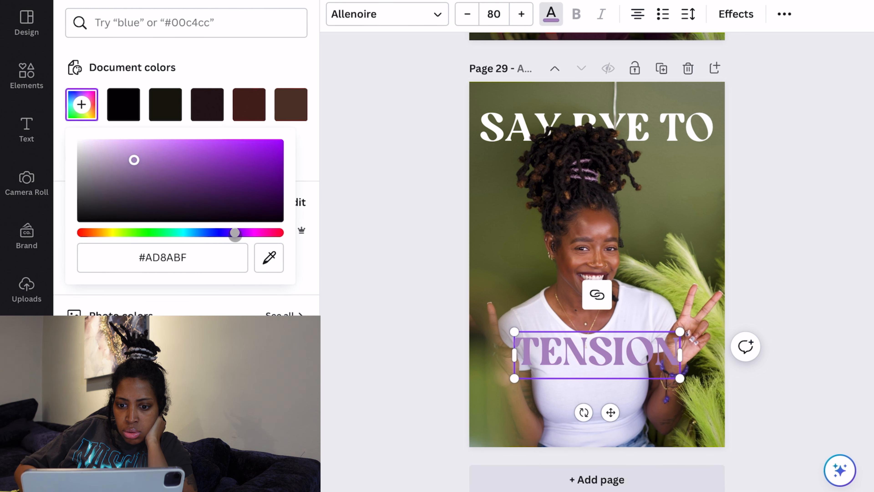
pyautogui.click(226, 233)
pyautogui.click(156, 145)
pyautogui.click(172, 150)
pyautogui.click(158, 153)
pyautogui.click(378, 208)
pyautogui.click(378, 208)
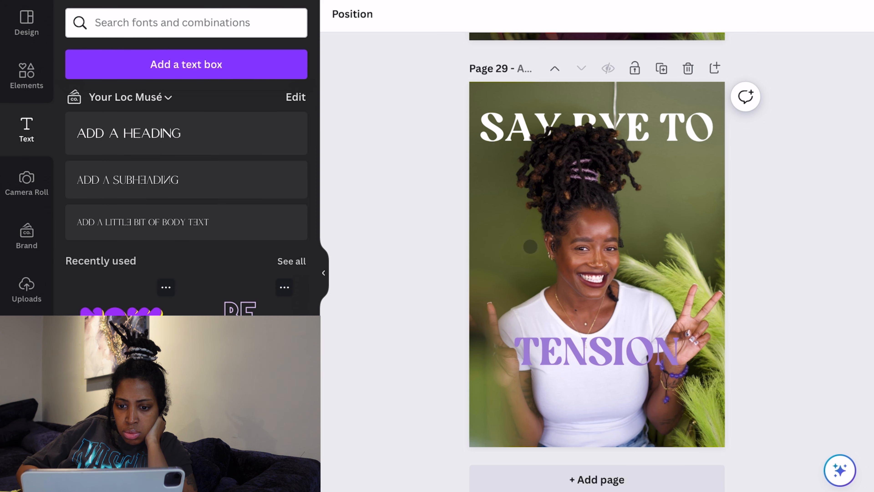
# Add a square shape and stretch it to cover the whole page
pyautogui.click(26, 75)
pyautogui.click(94, 149)
pyautogui.moveTo(636, 294); pyautogui.dragTo(669, 395)
pyautogui.moveTo(614, 307); pyautogui.dragTo(524, 169)
pyautogui.moveTo(580, 257); pyautogui.dragTo(727, 446)
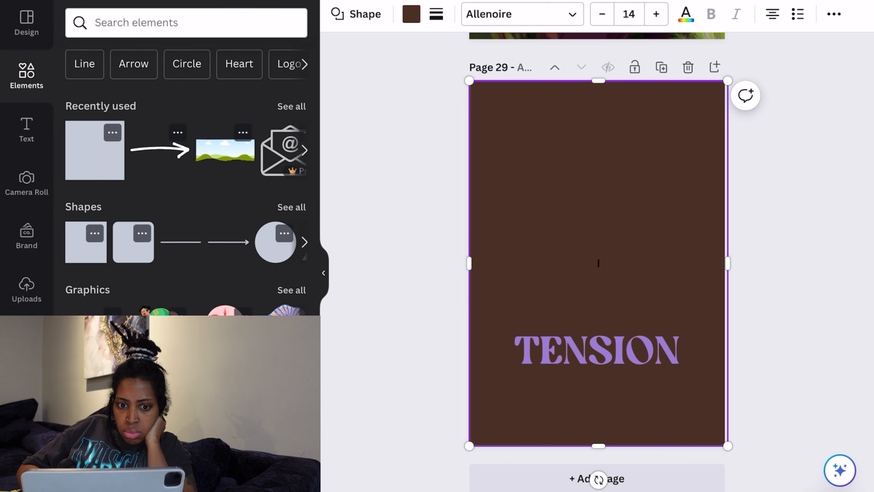
# Lower the opacity of the page-sized rectangle until the photo shows clearly through it
pyautogui.click(834, 14)
pyautogui.click(776, 47)
pyautogui.moveTo(775, 85); pyautogui.dragTo(634, 85)
pyautogui.click(598, 263)
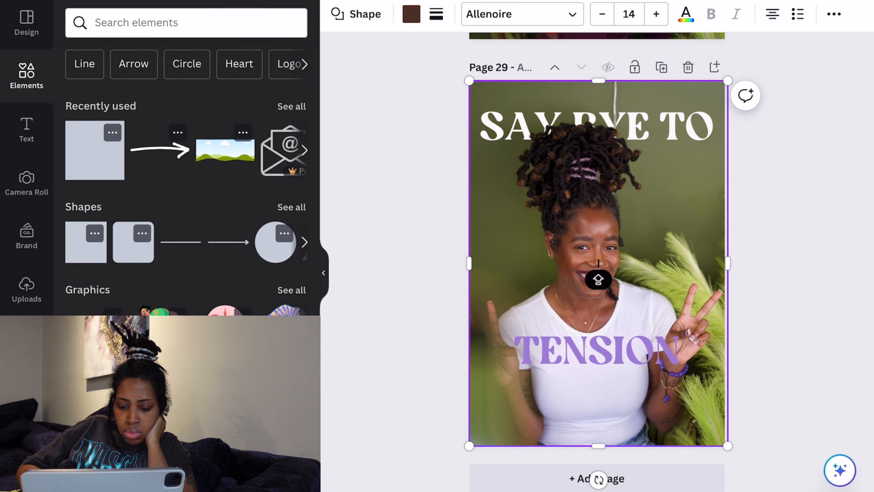
pyautogui.click(396, 221)
pyautogui.scroll(-1, 796, 279)
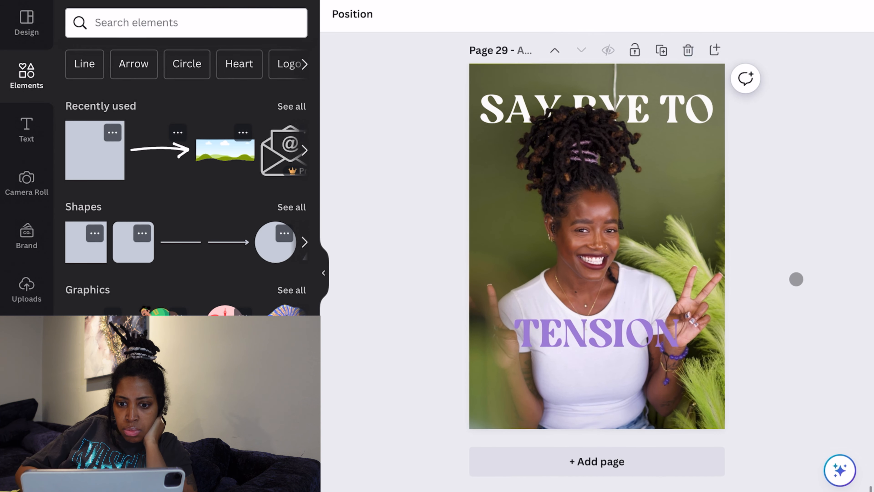
# Add another rectangle as a page-wide band along the page's lower edge and fill it white
pyautogui.click(95, 168)
pyautogui.moveTo(558, 256); pyautogui.dragTo(480, 256)
pyautogui.moveTo(636, 294); pyautogui.dragTo(724, 255)
pyautogui.moveTo(479, 236); pyautogui.dragTo(461, 237)
pyautogui.scroll(2, 597, 275)
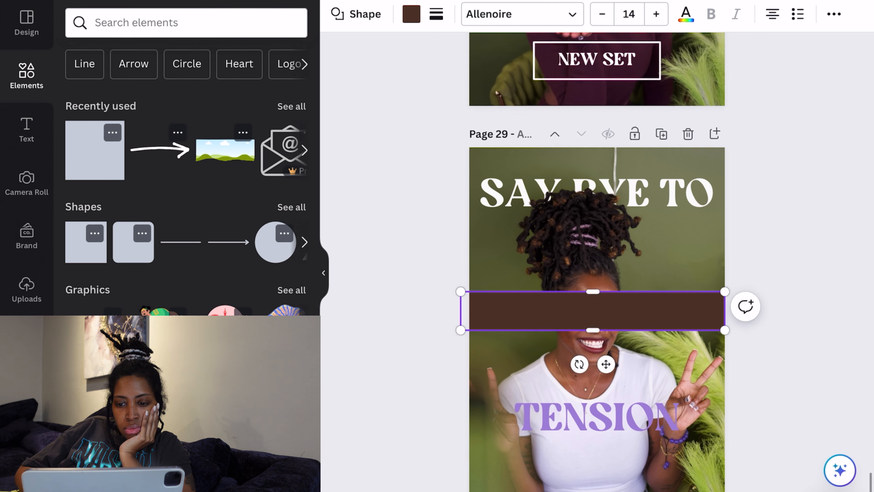
pyautogui.scroll(-1, 597, 275)
pyautogui.moveTo(597, 270); pyautogui.dragTo(600, 454)
pyautogui.click(411, 14)
pyautogui.click(81, 260)
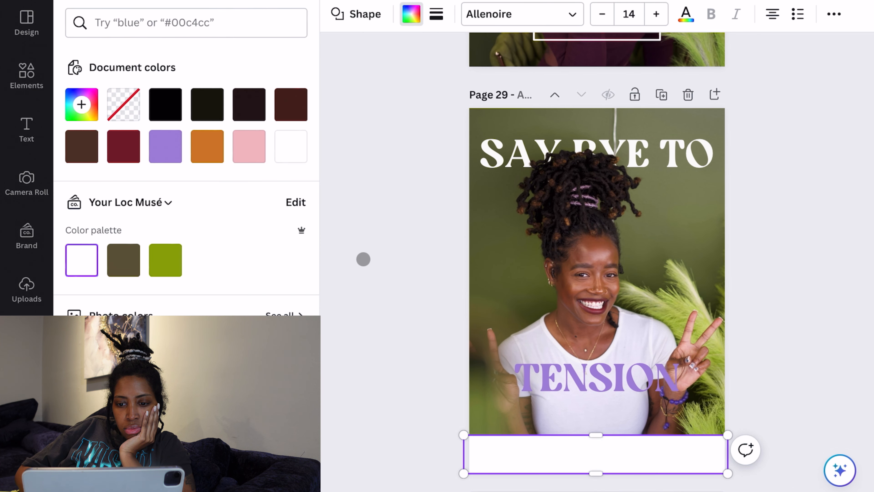
# Add a text box reading "SHOP 30” TIES" and place it on the white band
pyautogui.click(22, 135)
pyautogui.click(183, 65)
pyautogui.scroll(3, 338, 154)
pyautogui.write('SHOP 30” TIES')
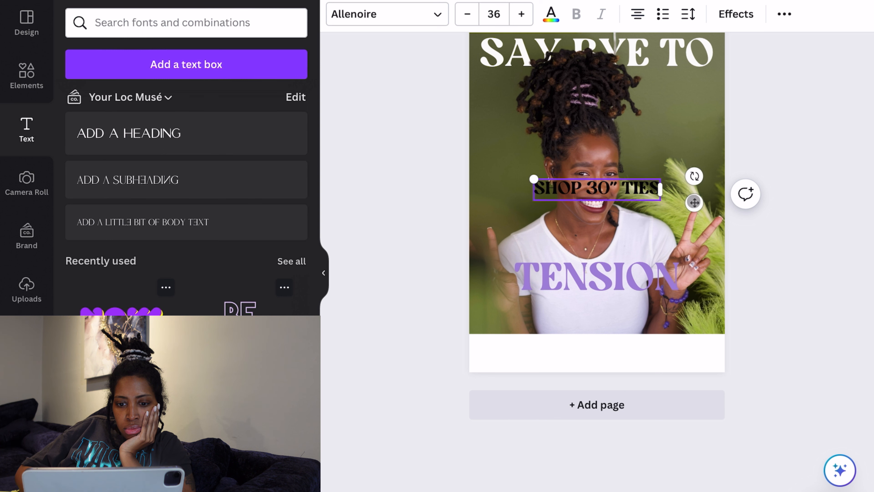
pyautogui.moveTo(694, 202); pyautogui.dragTo(696, 367)
# Colour the SHOP 30” TIES text the same light purple as TENSION
pyautogui.click(551, 14)
pyautogui.doubleClick(598, 352)
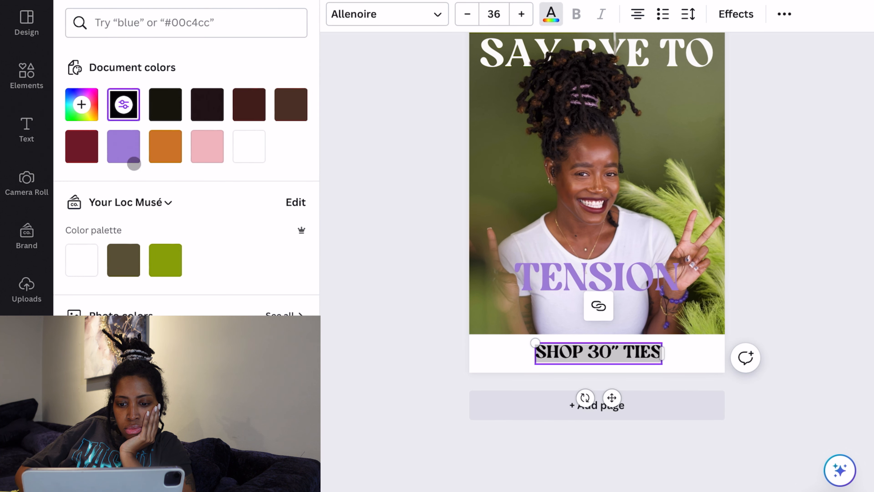
pyautogui.click(125, 147)
pyautogui.click(399, 292)
pyautogui.scroll(2, 548, 351)
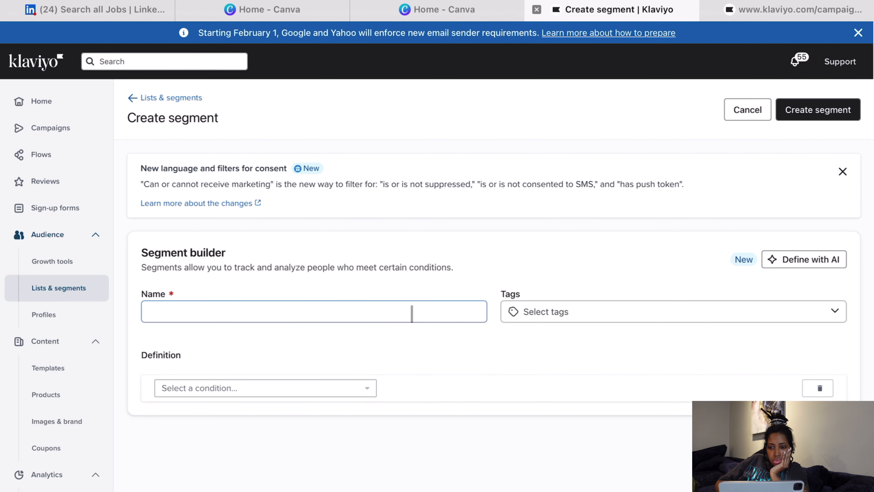
# Name the segment "Purchasers: 22” or 30”" and base its first condition on what someone has done (or not done)
pyautogui.click(412, 311)
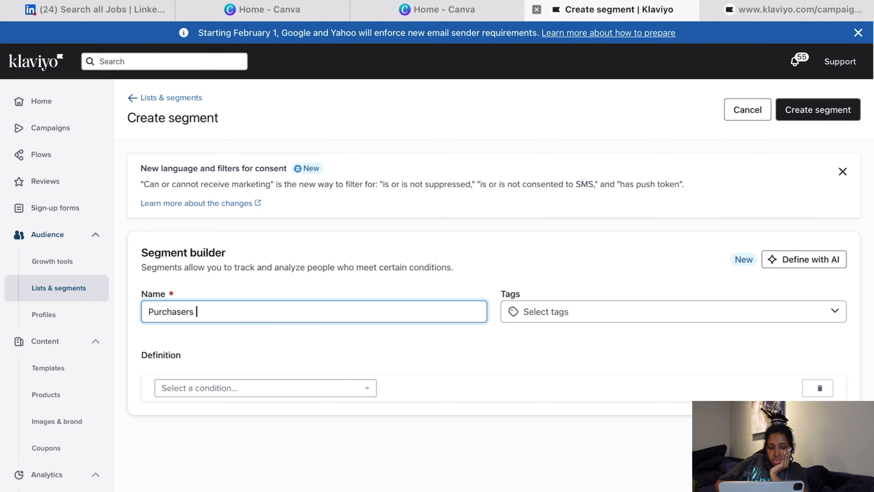
pyautogui.write('Purchasers: 22” or 30”')
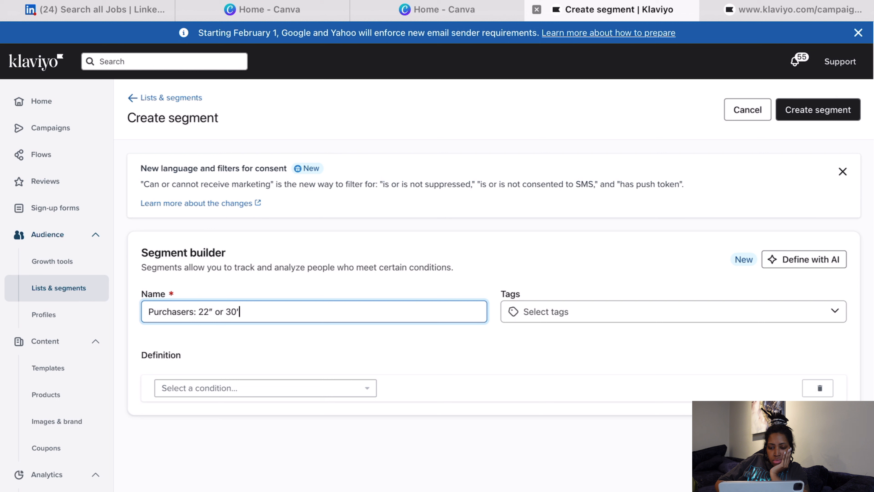
pyautogui.click(324, 387)
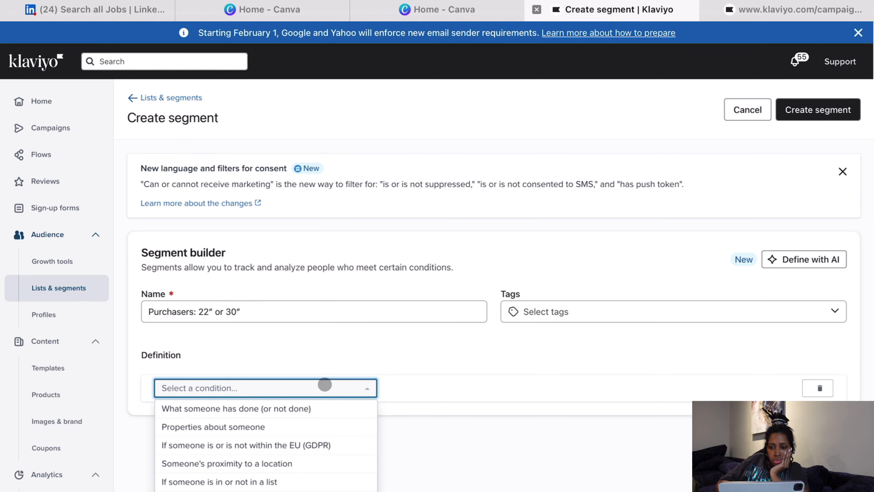
pyautogui.click(309, 407)
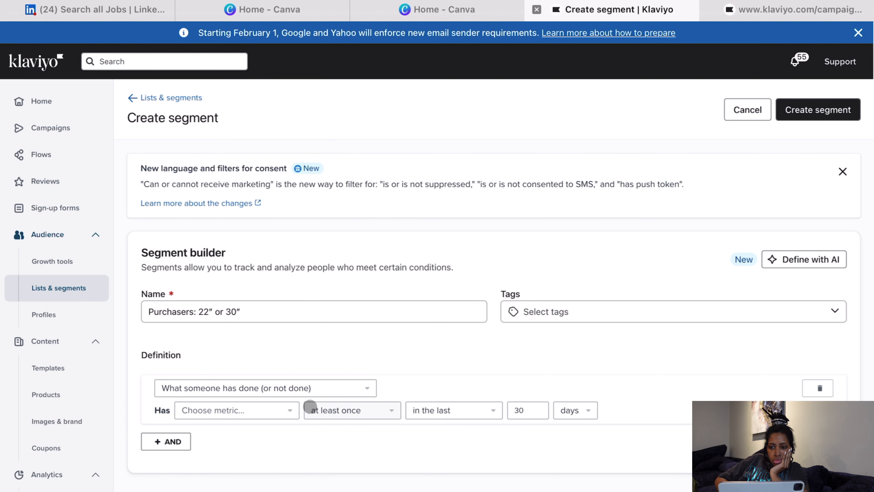
# Set the first condition's metric to Shopify's Ordered Product
pyautogui.click(238, 415)
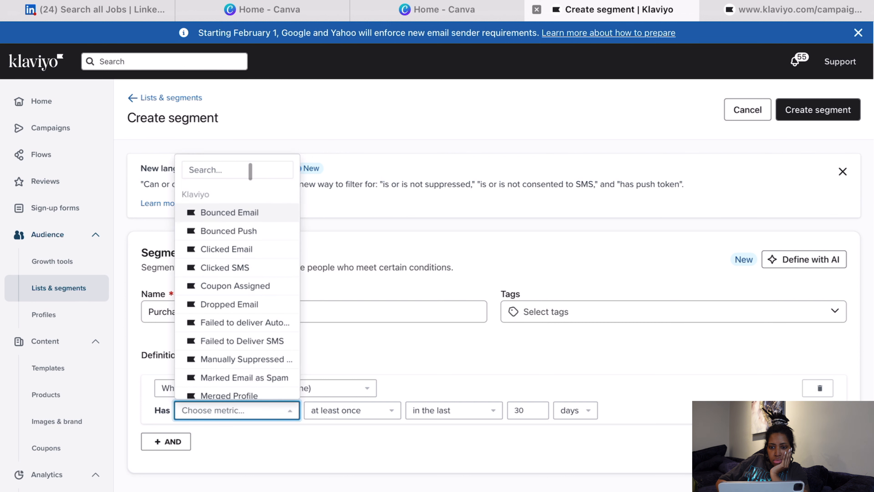
pyautogui.write('Place')
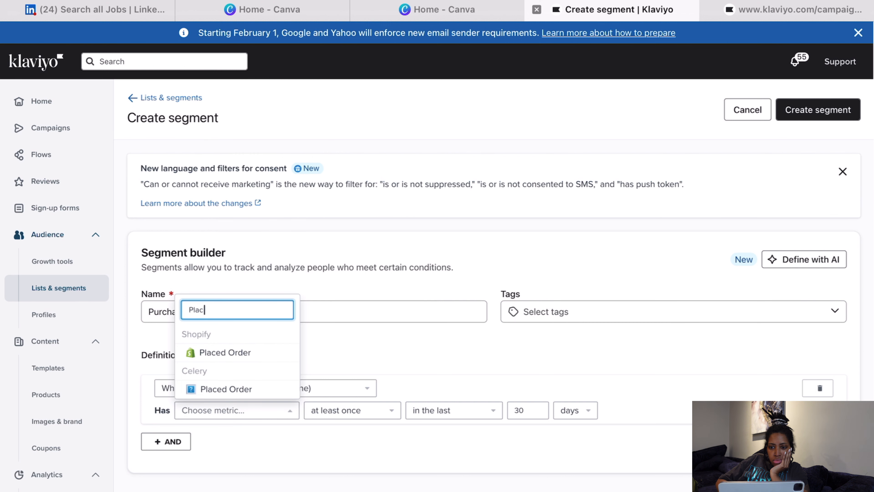
pyautogui.press('BackSpace')
pyautogui.press('BackSpace')
pyautogui.write('Ordered')
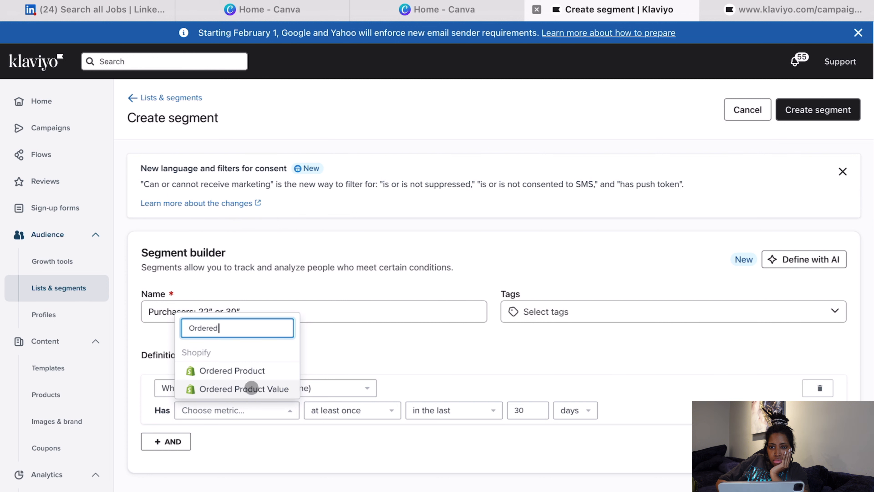
pyautogui.click(243, 367)
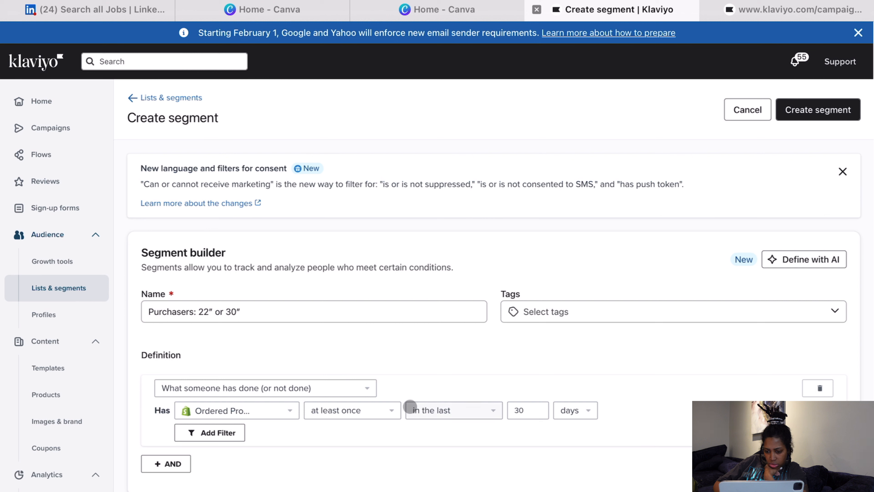
# Set the first Ordered Product condition's time range to over all time
pyautogui.click(410, 406)
pyautogui.click(381, 410)
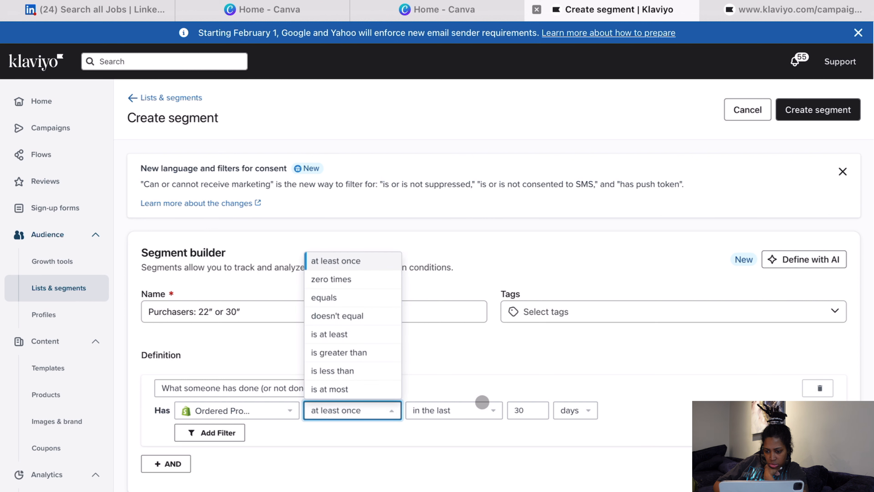
pyautogui.click(483, 409)
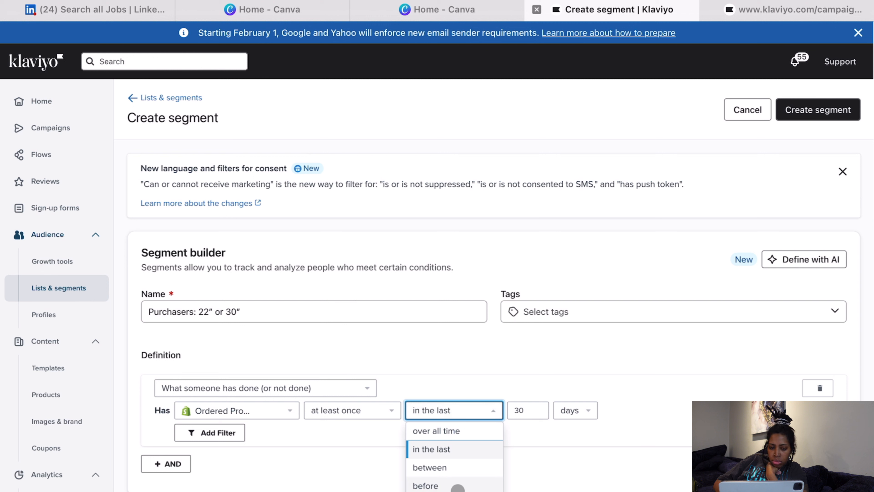
pyautogui.click(445, 444)
pyautogui.click(444, 403)
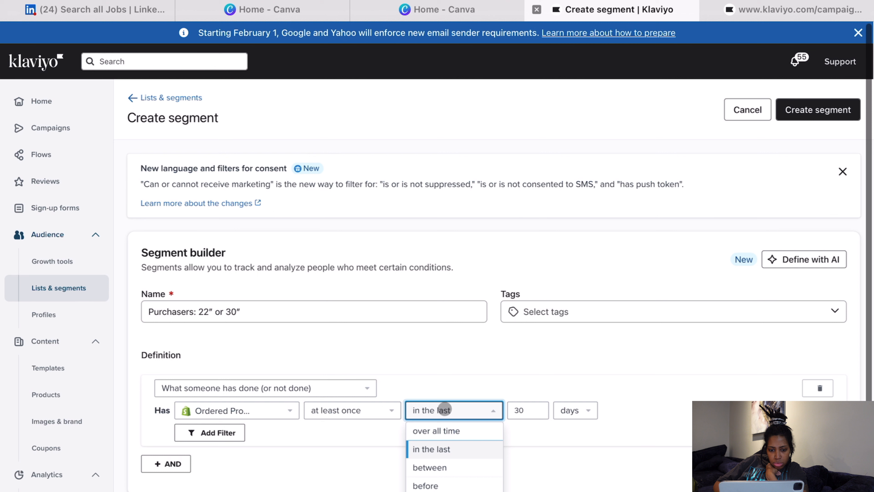
pyautogui.click(445, 428)
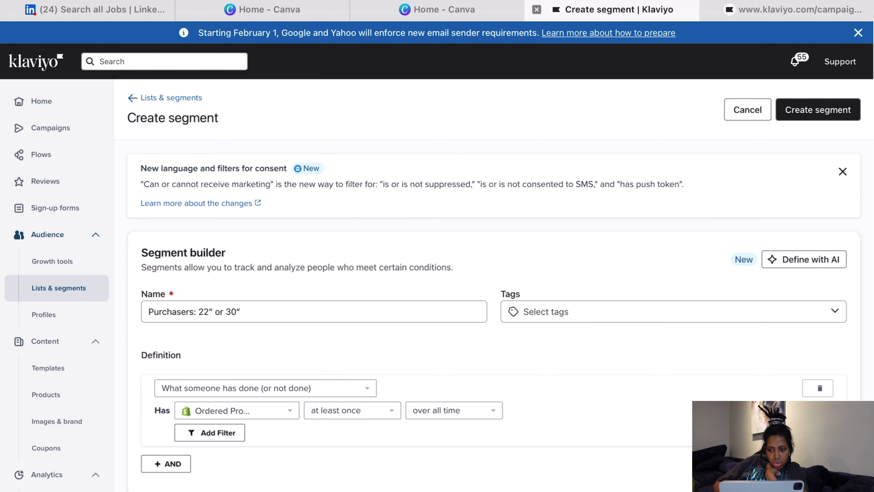
# Filter the first Ordered Product condition to Variant Option: Length equals the 30” thin option
pyautogui.click(234, 433)
pyautogui.click(254, 432)
pyautogui.scroll(-3, 248, 378)
pyautogui.click(249, 413)
pyautogui.click(401, 433)
pyautogui.write('30')
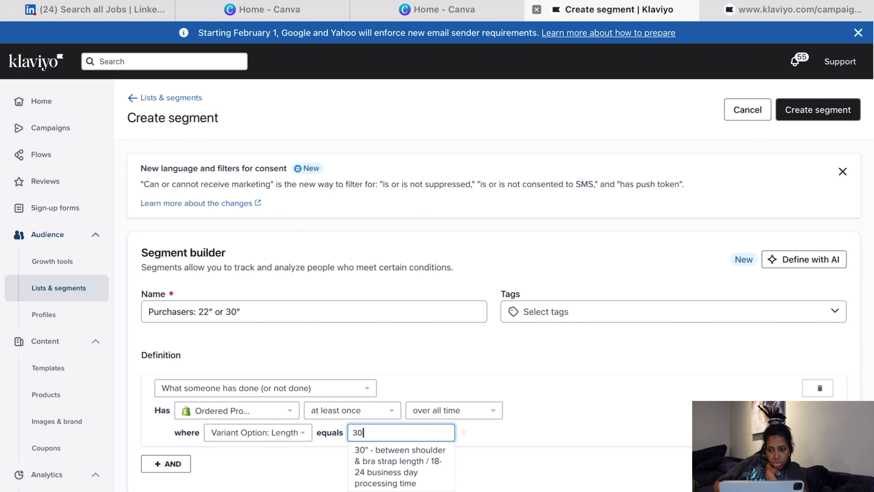
pyautogui.scroll(-2, 401, 465)
pyautogui.click(401, 459)
# Add a second, OR condition for people who ordered a product at least once over all time
pyautogui.click(818, 432)
pyautogui.click(309, 477)
pyautogui.click(245, 347)
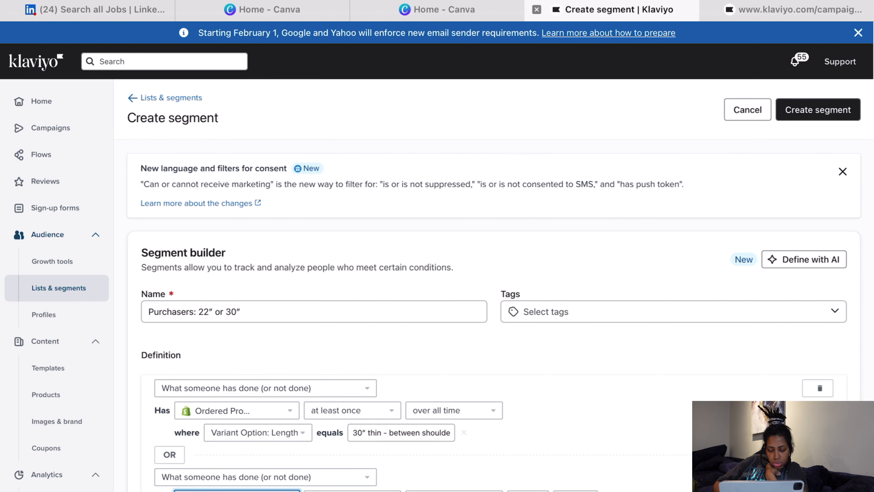
pyautogui.click(238, 491)
pyautogui.write('Ordered')
pyautogui.click(254, 461)
pyautogui.click(454, 491)
pyautogui.click(445, 387)
# Filter the second Ordered Product condition to Variant Option: Length equals a 30” thin option
pyautogui.click(234, 491)
pyautogui.click(253, 491)
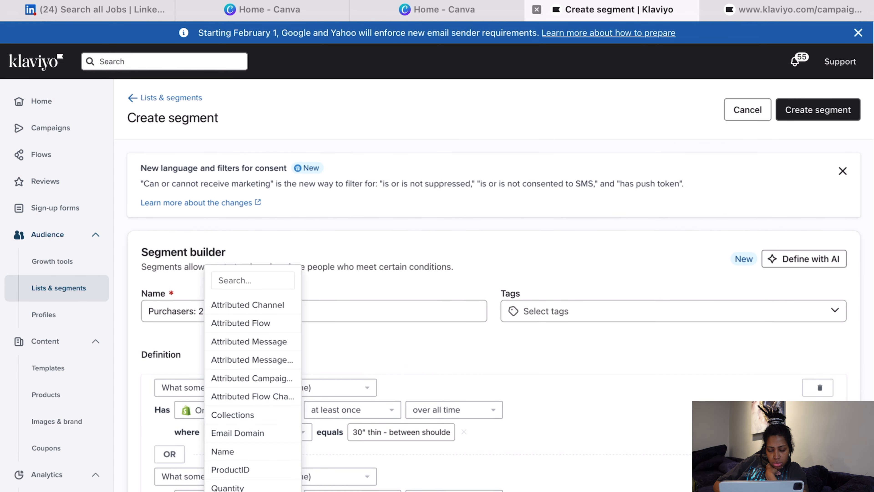
pyautogui.click(253, 281)
pyautogui.write('Varian')
pyautogui.click(248, 398)
pyautogui.scroll(-2, 392, 430)
pyautogui.click(400, 441)
pyautogui.write('30')
pyautogui.click(399, 468)
pyautogui.scroll(2, 392, 485)
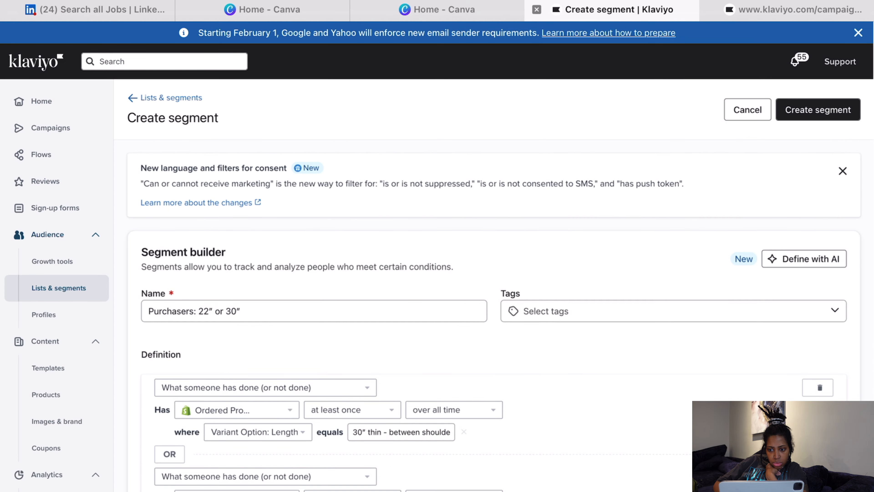
# Add a third OR condition for Ordered Product at least once over all time
pyautogui.scroll(-2, 210, 430)
pyautogui.click(169, 491)
pyautogui.click(221, 491)
pyautogui.click(210, 391)
pyautogui.scroll(-1, 211, 430)
pyautogui.click(227, 491)
pyautogui.click(201, 282)
pyautogui.write('Order')
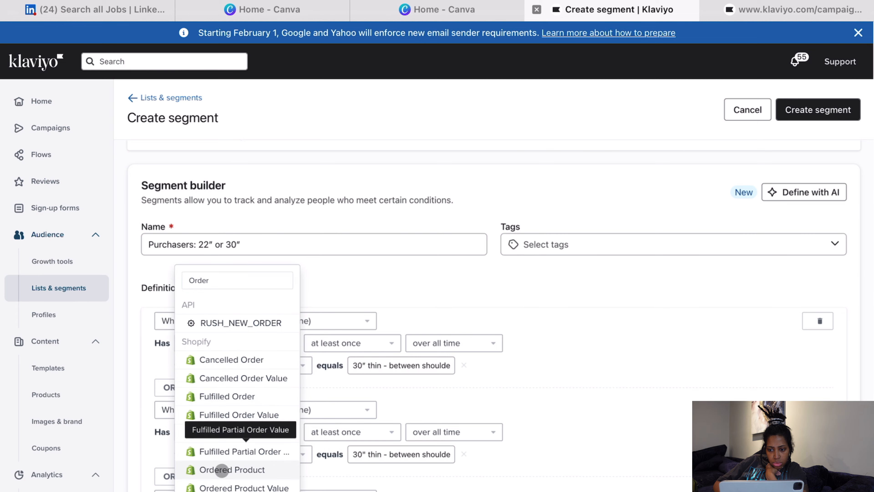
pyautogui.click(222, 470)
pyautogui.click(454, 491)
pyautogui.click(444, 408)
pyautogui.scroll(-1, 589, 479)
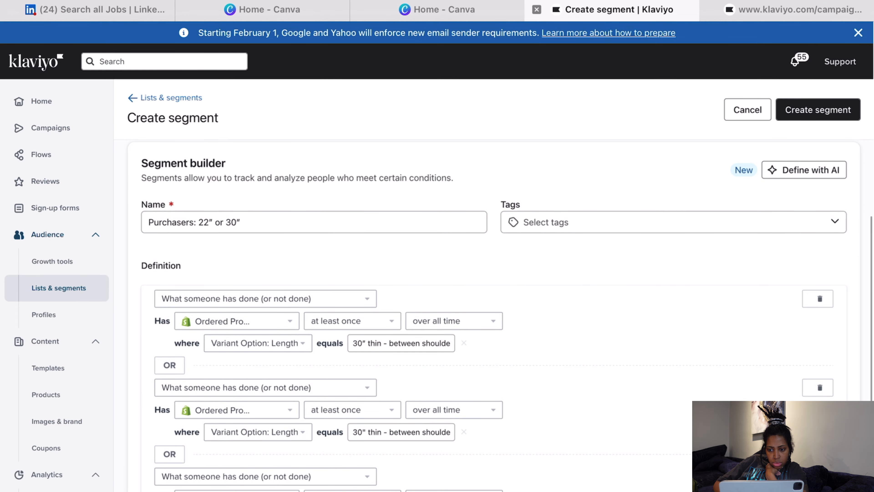
# Filter the third Ordered Product condition by Variant Option: Length, choosing a 30” thin option
pyautogui.click(257, 491)
pyautogui.click(274, 280)
pyautogui.write('Varia')
pyautogui.click(250, 414)
pyautogui.scroll(-2, 392, 485)
pyautogui.click(399, 448)
pyautogui.write('30')
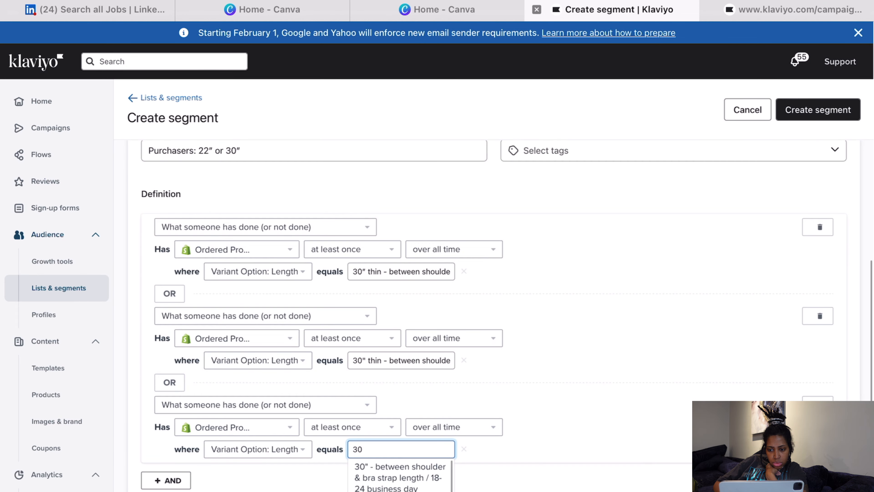
pyautogui.press('super+minus')
pyautogui.click(296, 470)
# Add a fourth OR condition for Ordered Product at least once over all time
pyautogui.click(836, 379)
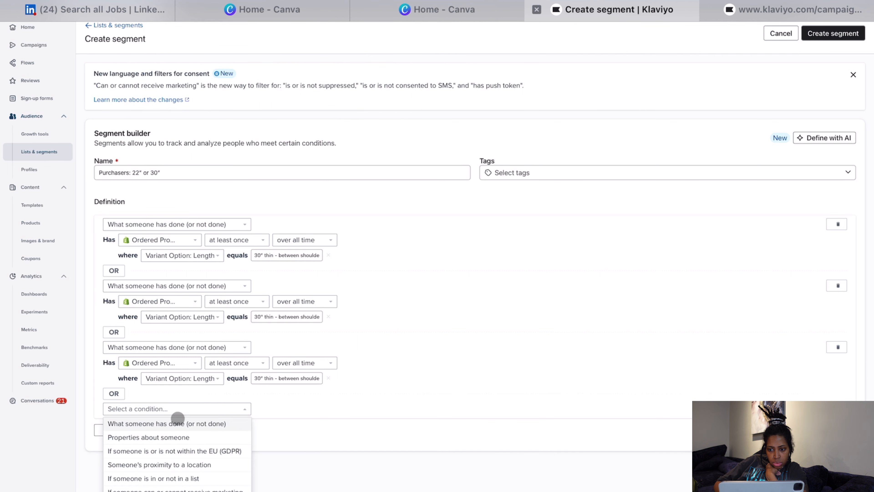
pyautogui.click(175, 419)
pyautogui.scroll(-8, 166, 343)
pyautogui.click(167, 333)
pyautogui.click(315, 426)
pyautogui.click(299, 439)
# Filter the fourth condition to Variant Option: Length equals the Do It Yourself Kit 30” option
pyautogui.click(151, 439)
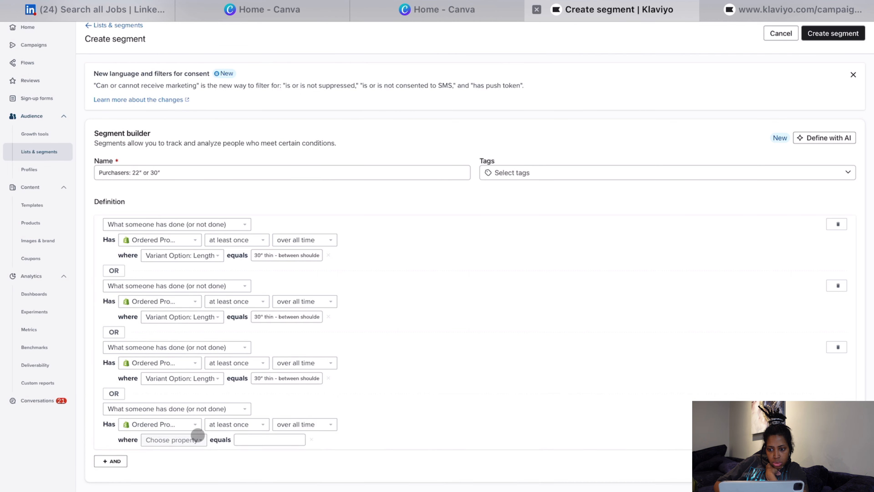
pyautogui.click(196, 438)
pyautogui.click(189, 279)
pyautogui.write('Varia')
pyautogui.click(174, 378)
pyautogui.click(287, 439)
pyautogui.write('30')
pyautogui.click(275, 479)
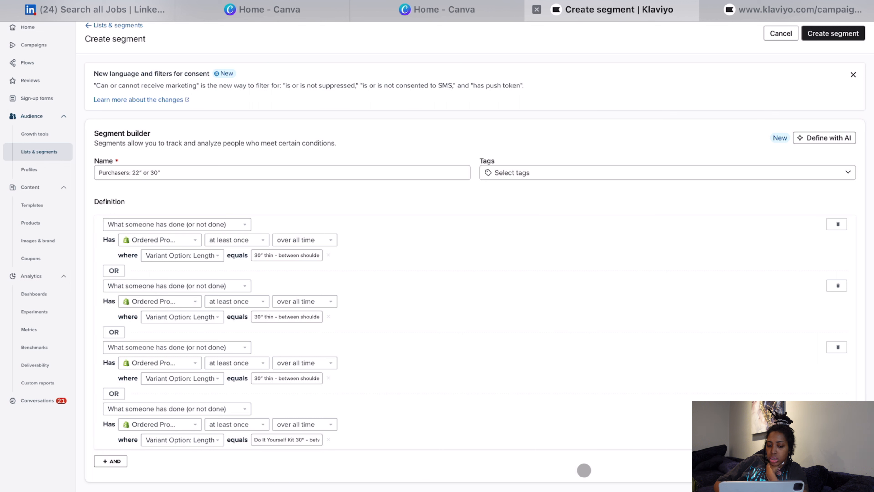
# Rename the segment "Purchasers: 30”" and create it
pyautogui.click(151, 173)
pyautogui.press('BackSpace')
pyautogui.press('BackSpace')
pyautogui.press('BackSpace')
pyautogui.press('BackSpace')
pyautogui.press('BackSpace')
pyautogui.press('BackSpace')
pyautogui.press('BackSpace')
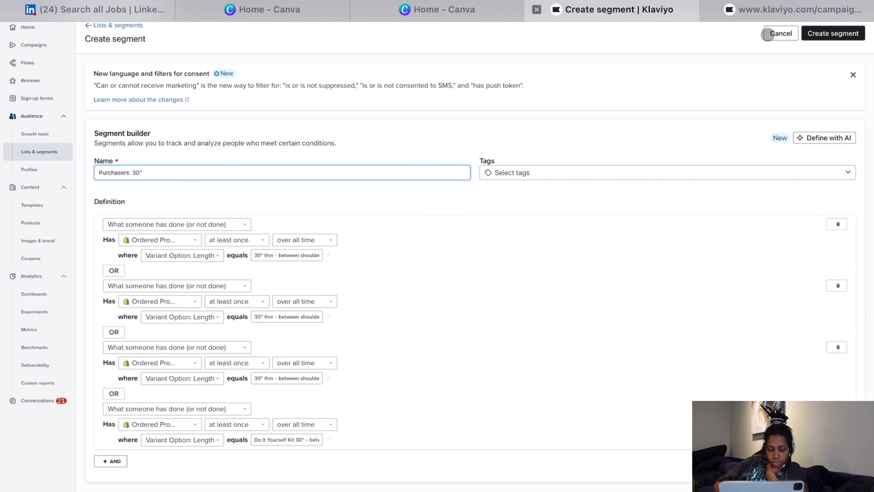
pyautogui.click(849, 35)
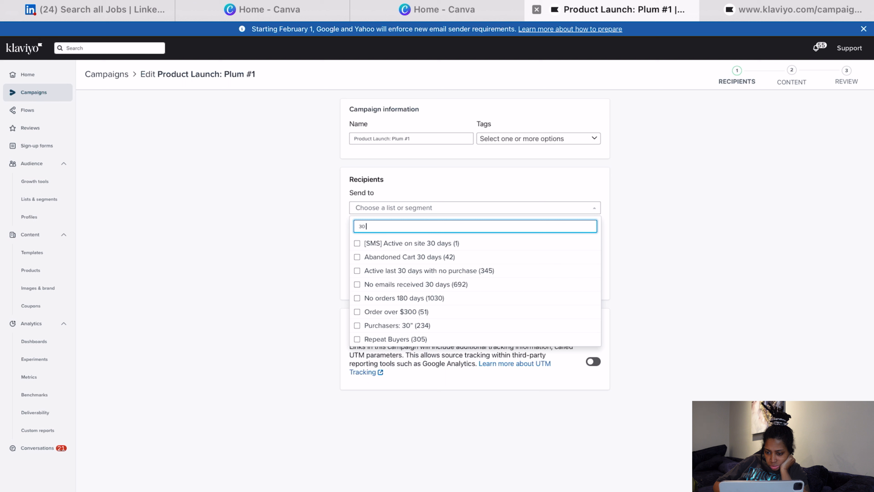
# Select the Purchasers: 30” segment as the recipients of the Product Launch: Plum #1 campaign
pyautogui.write('"')
pyautogui.click(415, 243)
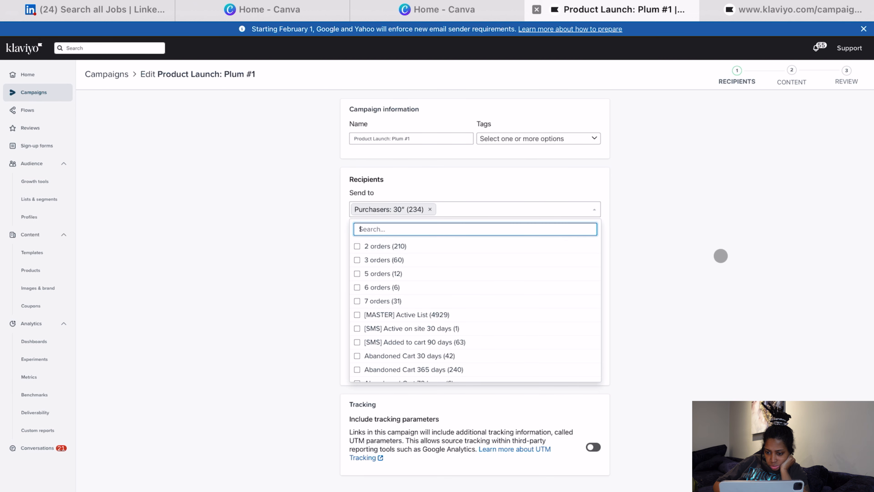
pyautogui.click(741, 262)
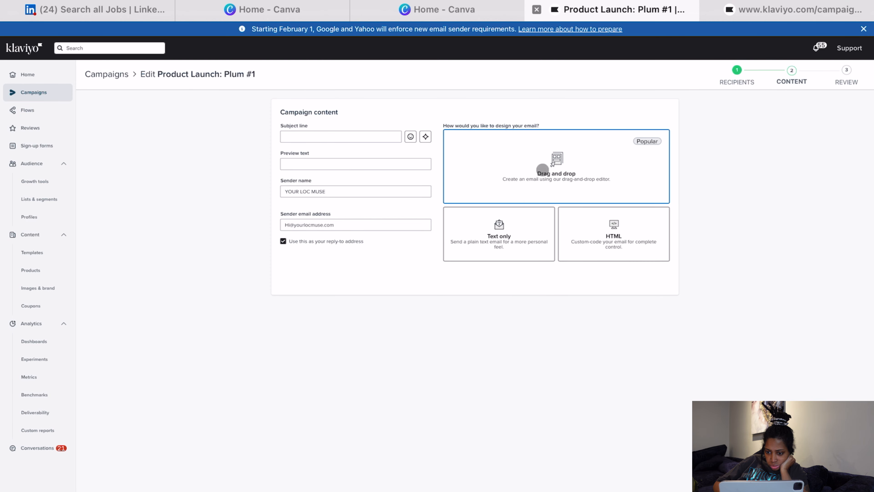
# Design the campaign email with the drag-and-drop editor, using the saved New Product Launch template
pyautogui.click(542, 169)
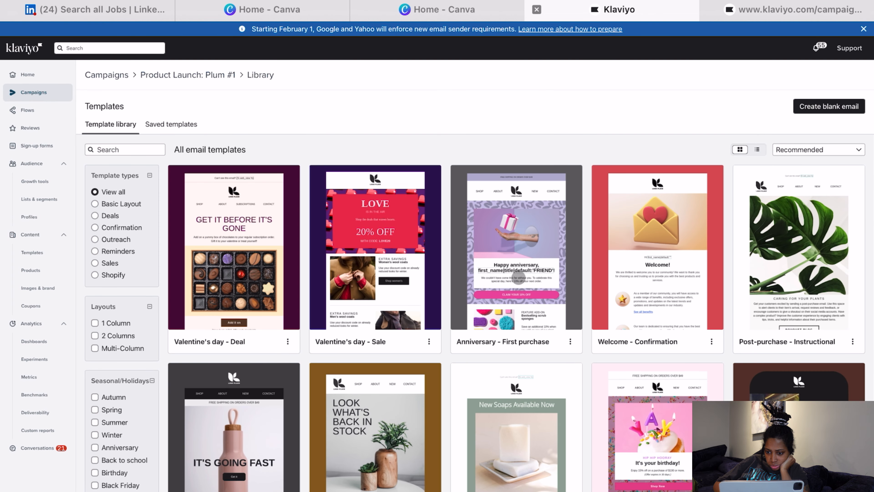
pyautogui.click(180, 117)
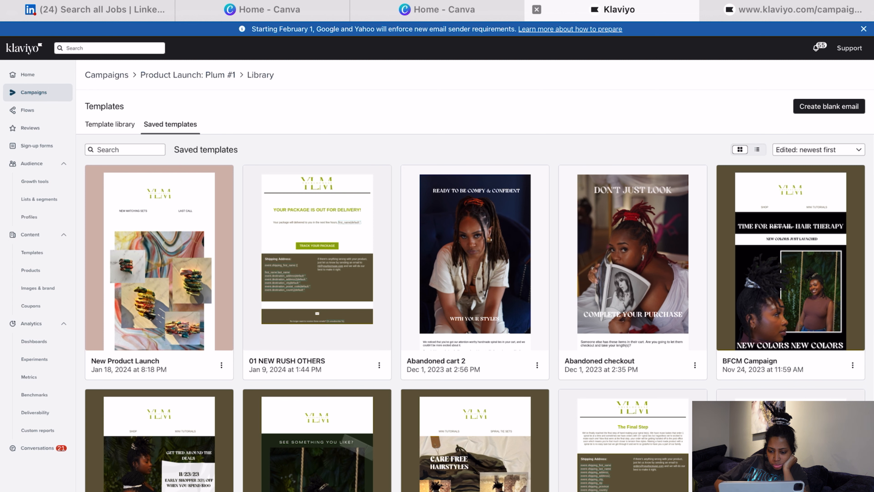
pyautogui.click(178, 302)
pyautogui.click(172, 301)
pyautogui.click(162, 298)
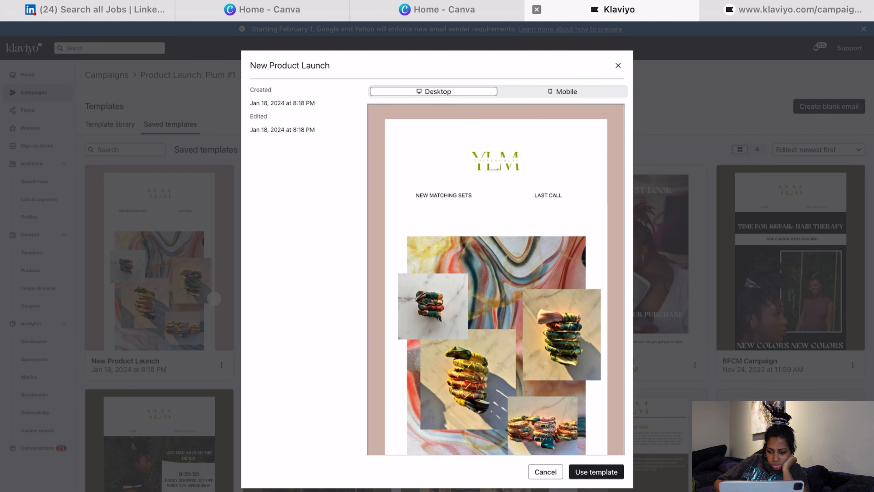
pyautogui.click(603, 472)
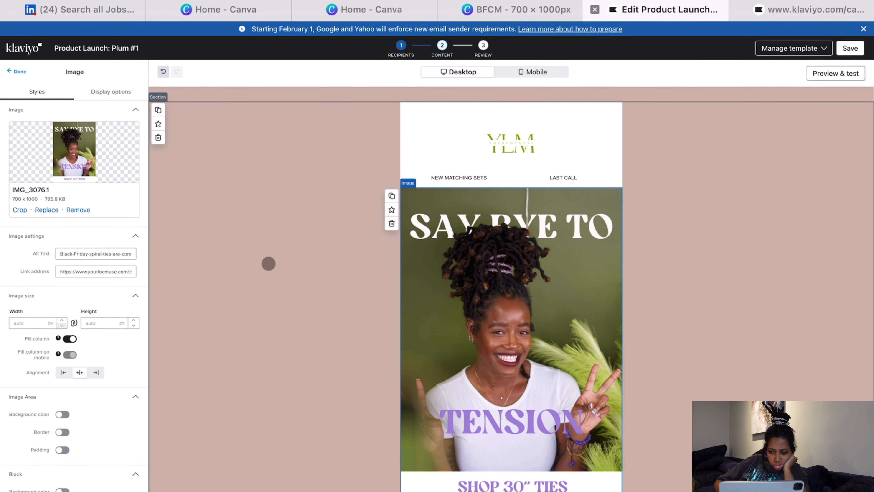
# Change the email's template background to light purple, C1AFCF
pyautogui.click(236, 101)
pyautogui.click(111, 72)
pyautogui.click(61, 111)
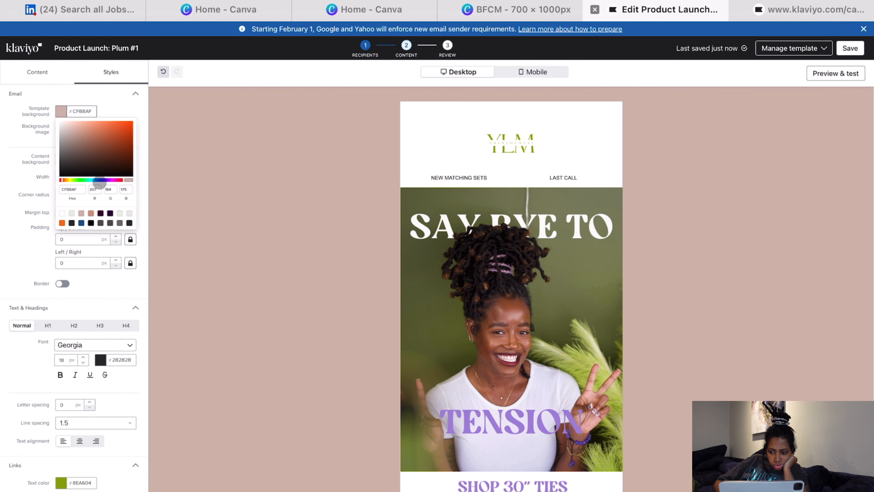
pyautogui.moveTo(100, 180); pyautogui.dragTo(108, 179)
pyautogui.scroll(-5, 240, 406)
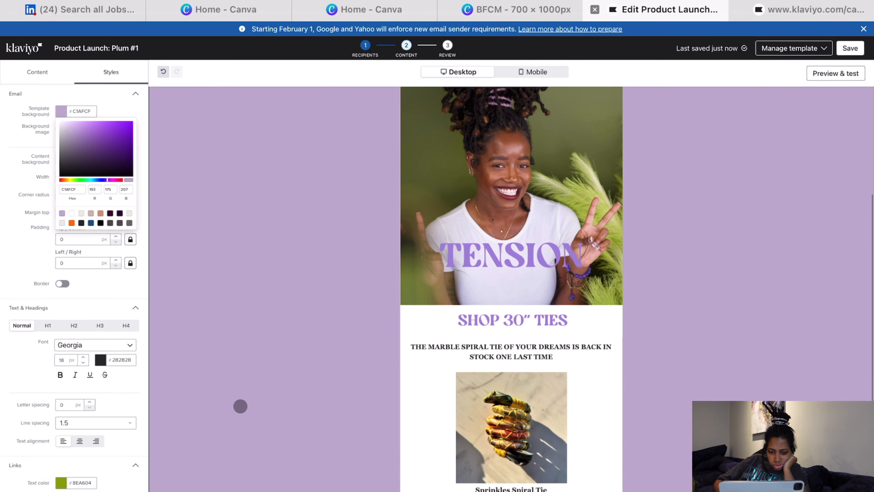
# Replace the product in the block below the marble spiral tie heading with the Plum Spiral Tie
pyautogui.click(585, 378)
pyautogui.click(130, 164)
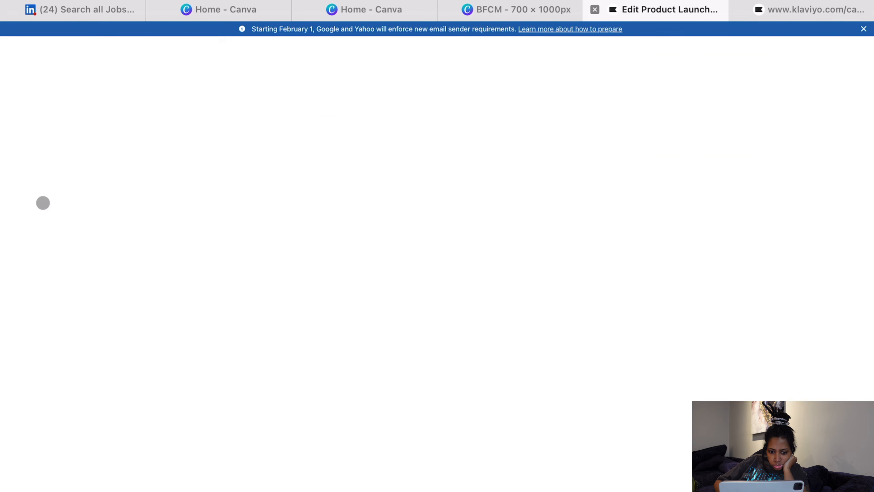
pyautogui.click(43, 201)
pyautogui.click(444, 218)
pyautogui.click(594, 355)
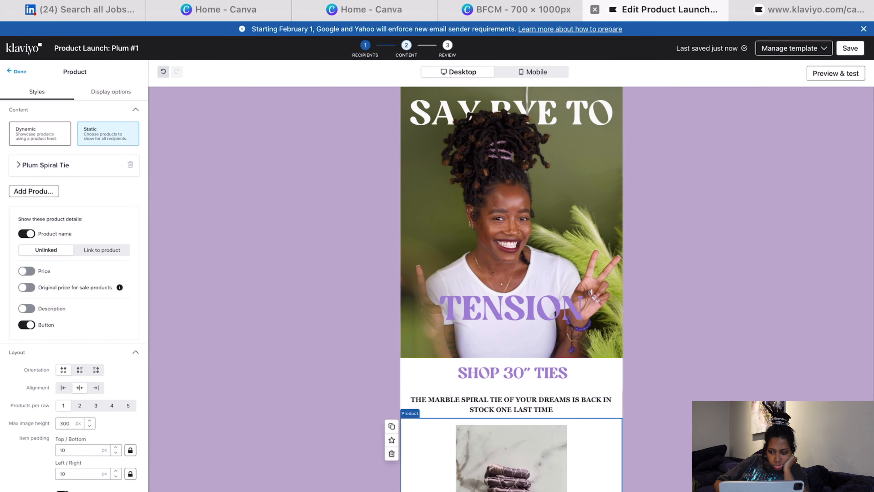
# Change the text area background of the WRAP NOW, PAY LATER WITH AFTERPAY block to purple, A28CB3
pyautogui.scroll(-5, 605, 396)
pyautogui.click(616, 434)
pyautogui.click(83, 329)
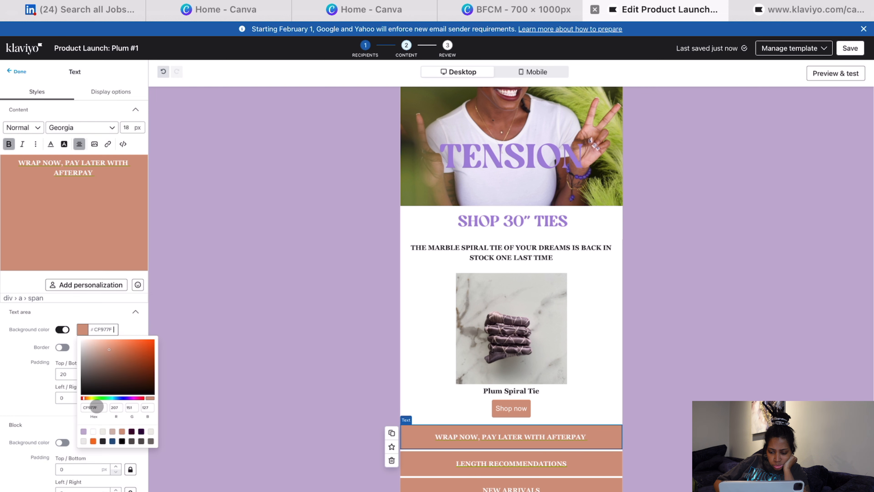
pyautogui.click(83, 432)
pyautogui.click(96, 356)
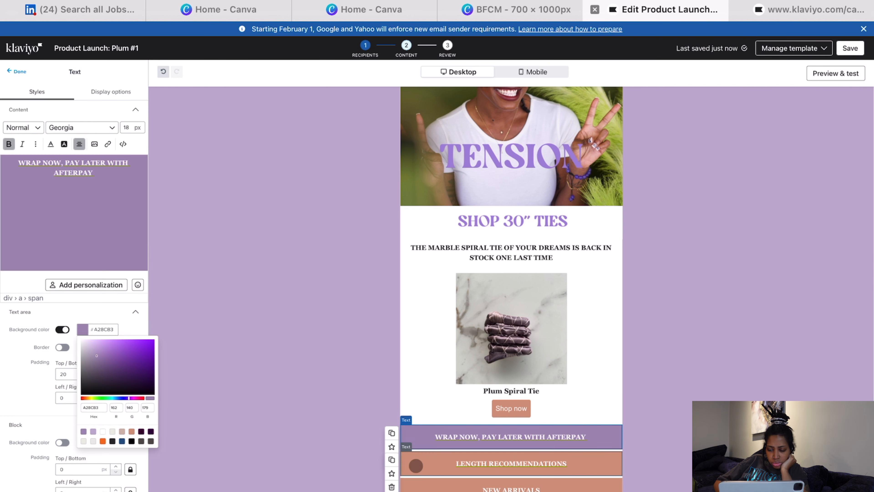
# Give the LENGTH RECOMMENDATIONS and NEW ARRIVALS blocks the same purple text area background, A28CB3
pyautogui.click(511, 463)
pyautogui.click(83, 431)
pyautogui.click(433, 483)
pyautogui.click(83, 331)
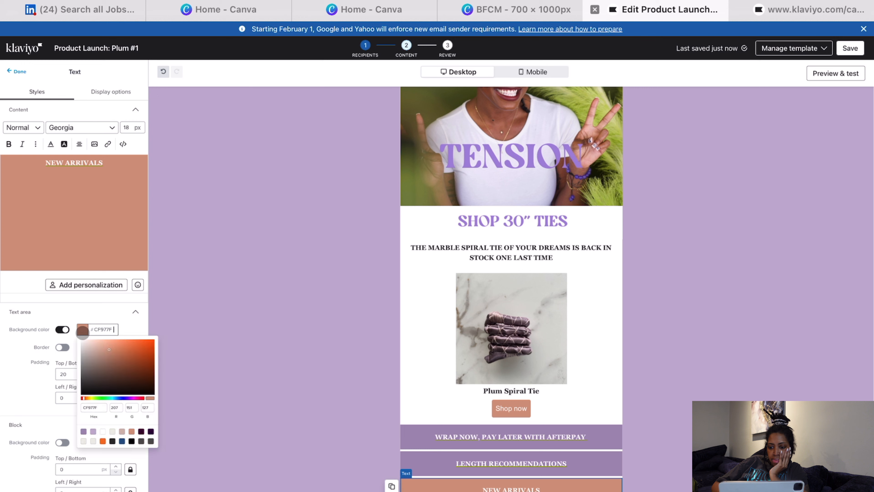
pyautogui.click(83, 431)
# Set the block background of the unsubscribe footer text to purple, A28CB3
pyautogui.click(430, 491)
pyautogui.click(83, 441)
pyautogui.click(83, 490)
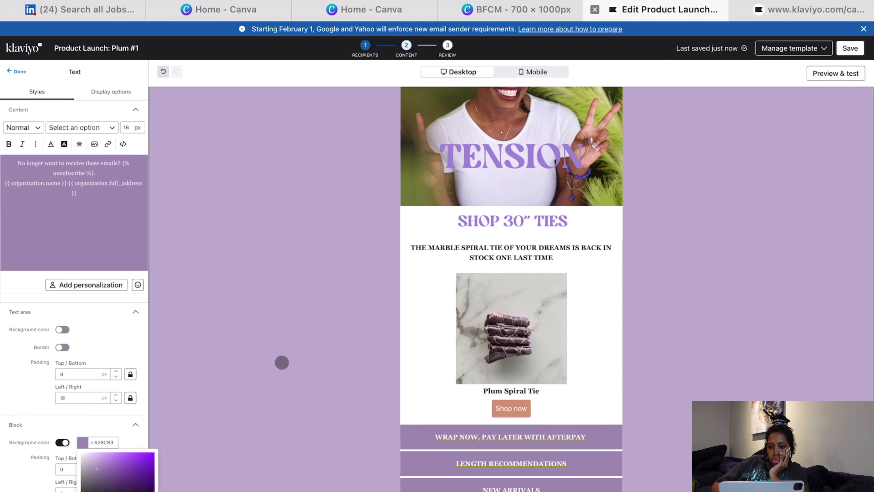
# Change the Shop now button color in the Plum Spiral Tie product block to purple, A28CB3
pyautogui.click(462, 394)
pyautogui.scroll(-5, 68, 461)
pyautogui.scroll(-8, 68, 461)
pyautogui.click(61, 262)
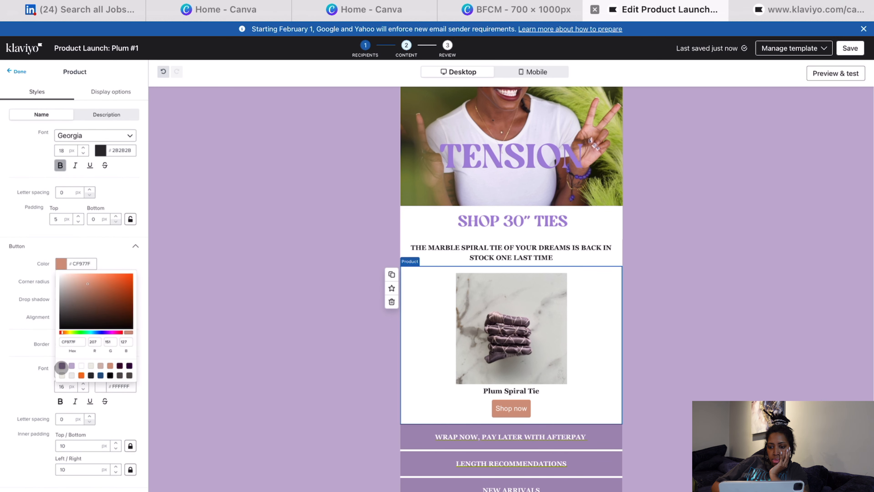
pyautogui.click(63, 367)
# Replace the marble spiral tie heading with "Taking the tension off your hair with a new color: Plum."
pyautogui.click(558, 248)
pyautogui.click(88, 183)
pyautogui.tripleClick(89, 182)
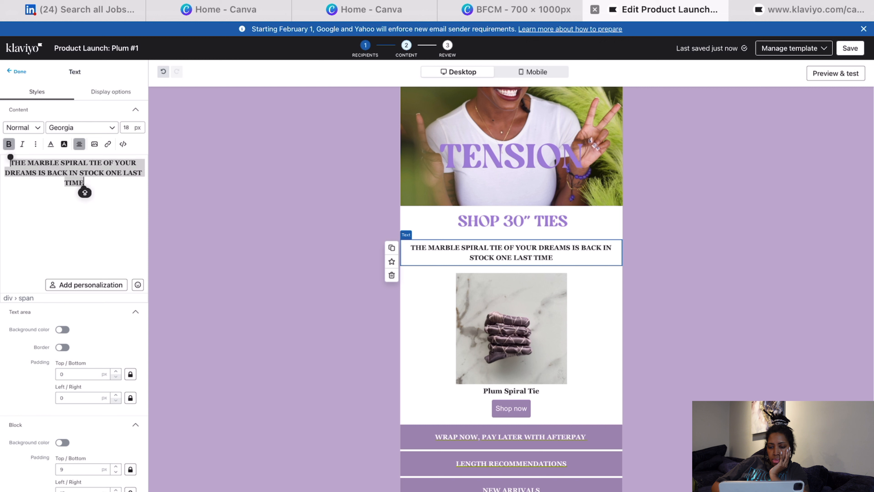
pyautogui.write('Taking the t')
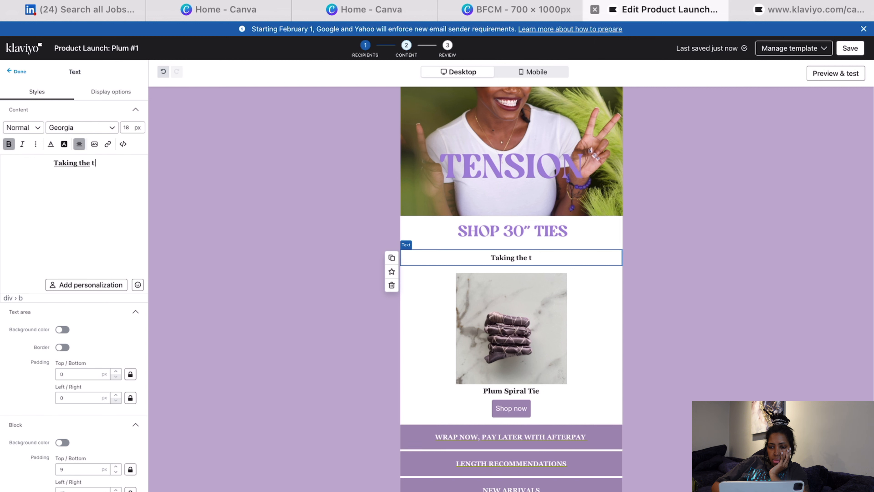
pyautogui.write('ension off your hair in new col')
pyautogui.press('BackSpace')
pyautogui.press('BackSpace')
pyautogui.press('BackSpace')
pyautogui.press('BackSpace')
pyautogui.press('BackSpace')
pyautogui.press('BackSpace')
pyautogui.press('BackSpace')
pyautogui.press('BackSpace')
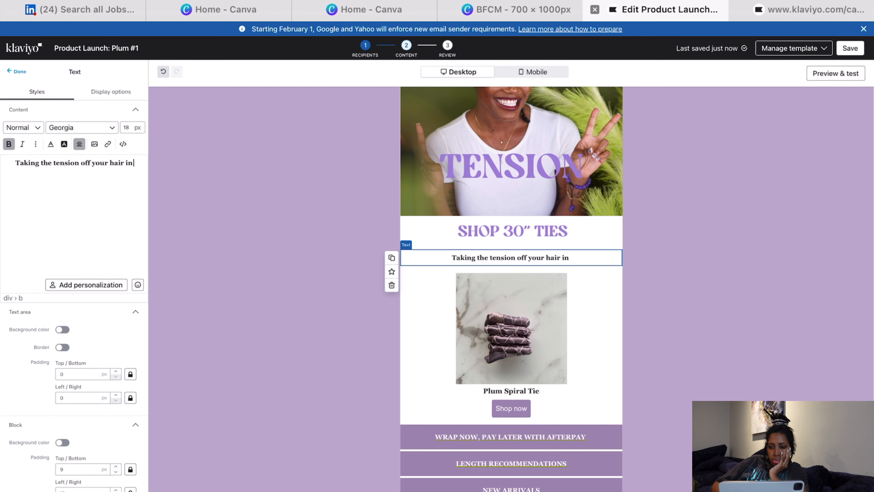
pyautogui.press('BackSpace')
pyautogui.press('BackSpace')
pyautogui.write('with a new color: Plum.')
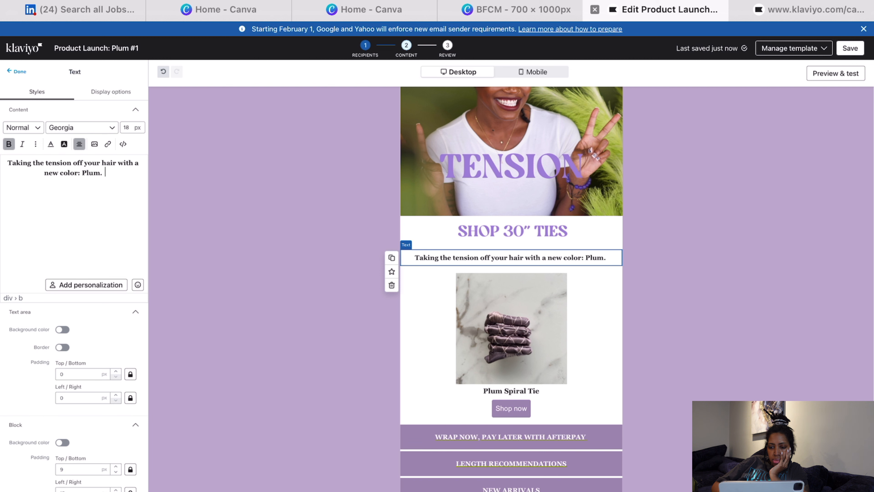
# Try to remove the bold formatting from the whole sentence above the product block
pyautogui.keyDown('shift'); pyautogui.click(34, 162); pyautogui.keyUp('shift')
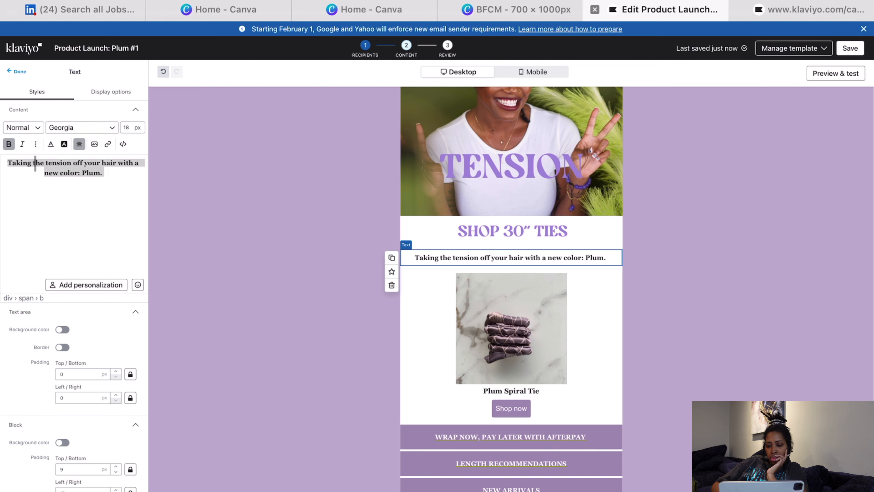
pyautogui.keyDown('shift'); pyautogui.click(7, 162); pyautogui.keyUp('shift')
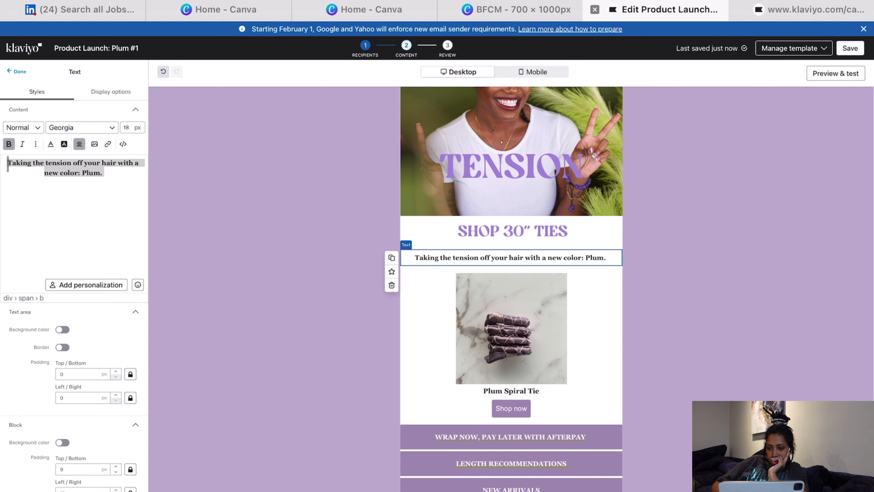
pyautogui.click(8, 144)
pyautogui.tripleClick(35, 162)
pyautogui.click(9, 144)
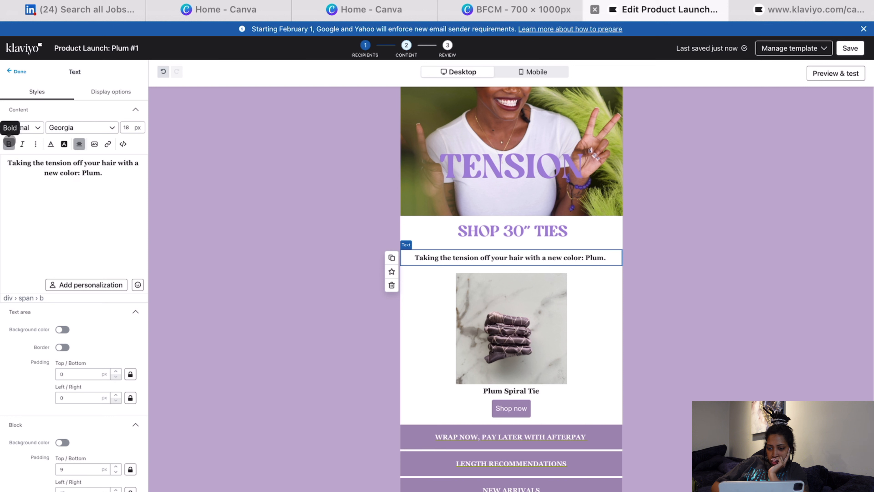
# Rewrite the text as "Taking off the tension off your hair with a new color: Plum", with Plum in bold purple, A28CB3
pyautogui.doubleClick(31, 162)
pyautogui.press('super+a')
pyautogui.write('Taking off the tension off your')
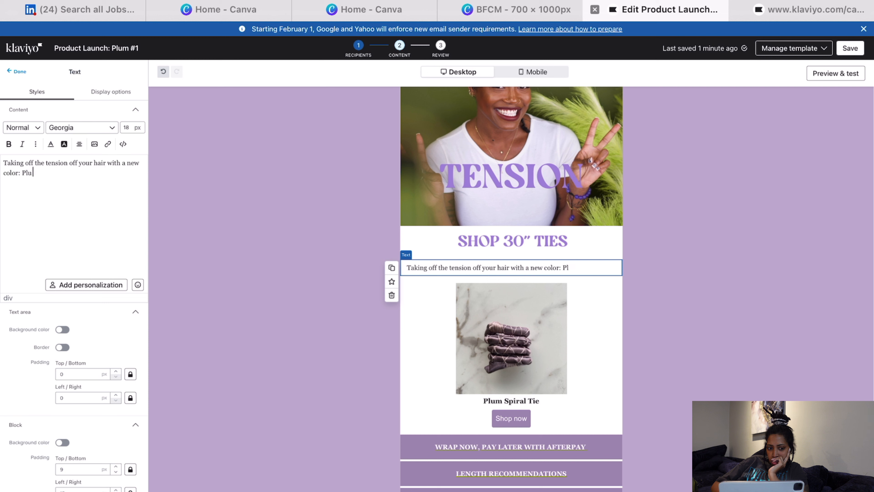
pyautogui.click(8, 144)
pyautogui.click(50, 144)
pyautogui.click(50, 247)
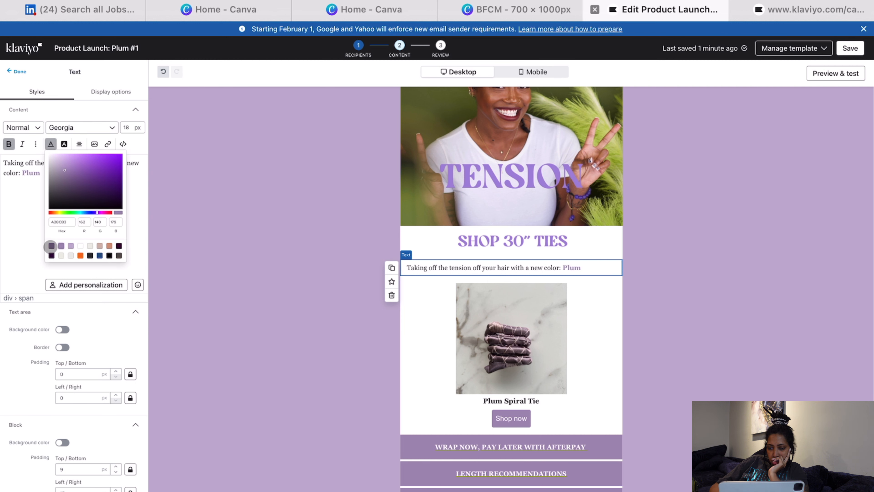
# End the sentence after Plum and add in regular black text that the model is wearing a 30" spiral tie for her high ponytail
pyautogui.click(6, 170)
pyautogui.click(90, 171)
pyautogui.press('BackSpace')
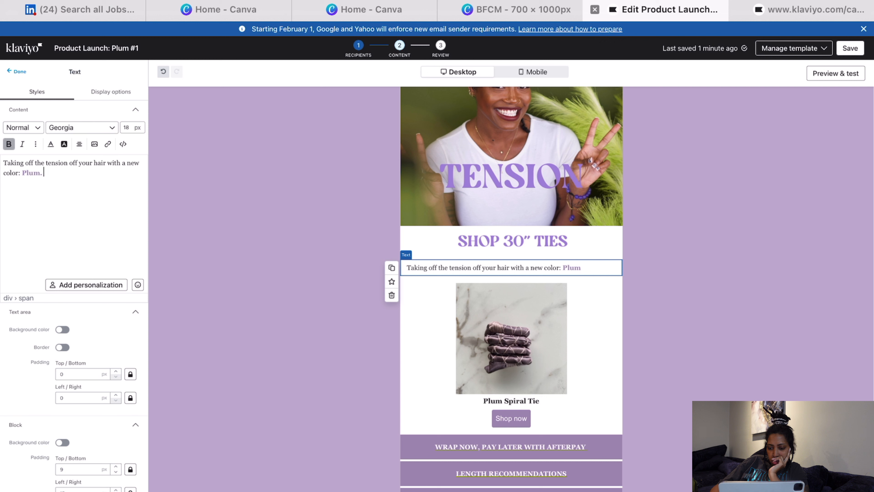
pyautogui.write('m. Anita')
pyautogui.click(9, 144)
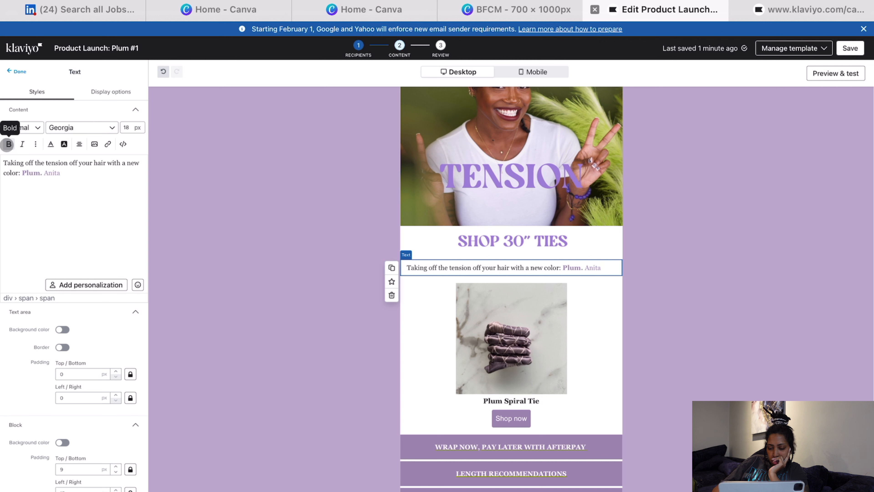
pyautogui.click(50, 144)
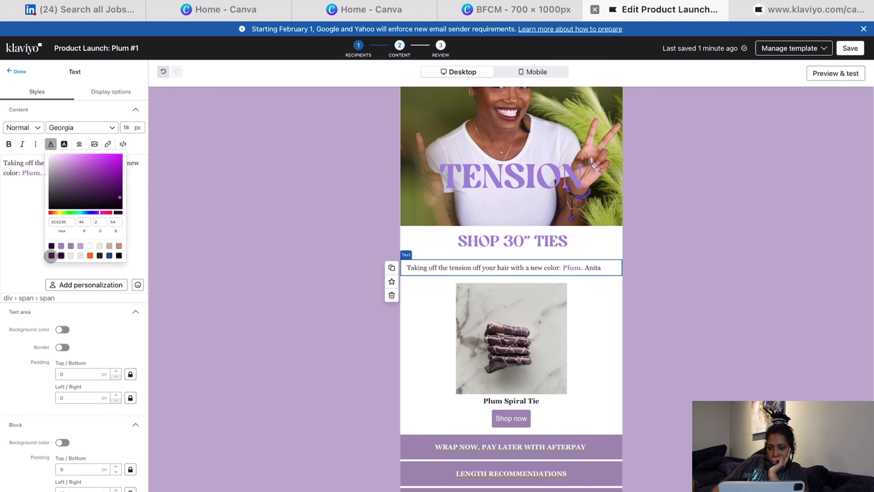
pyautogui.click(119, 255)
pyautogui.write('is wearin g')
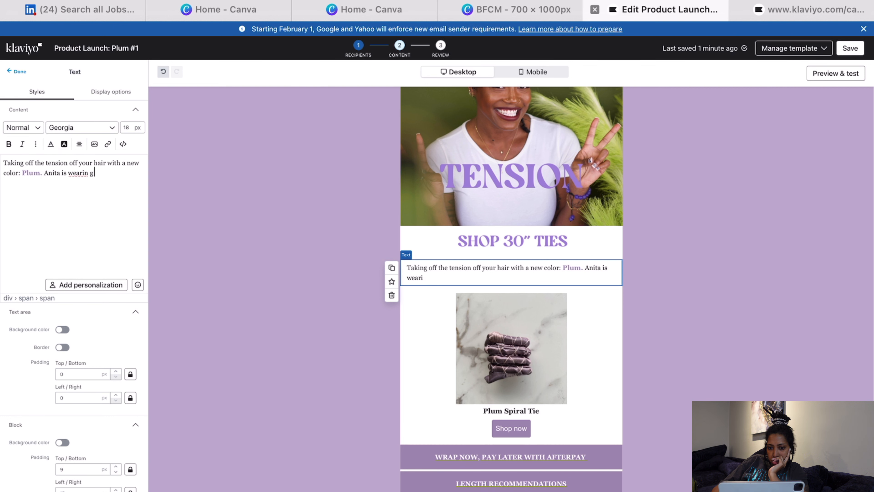
pyautogui.write(' a 30" spiral tie for her high ponytail. To')
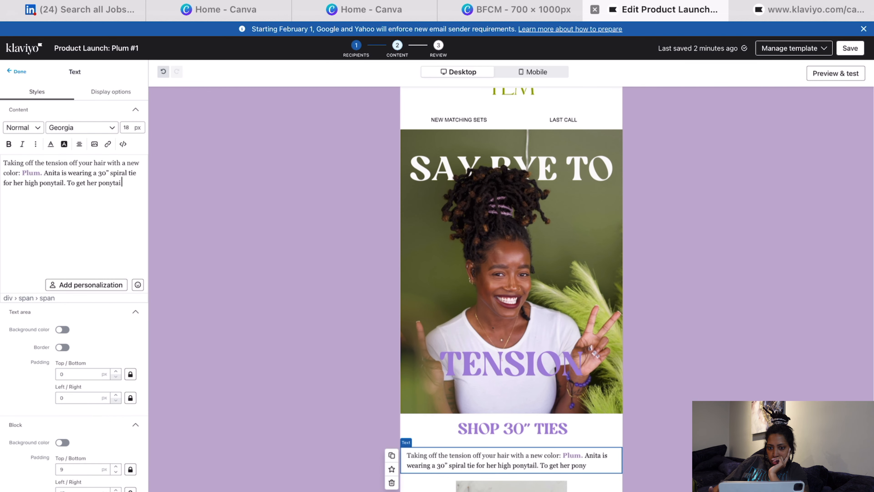
# Explain that the spiral tie was wrapped close together and its top slowly slid up to get her ponytail to sit up high
pyautogui.write('l to sit up g')
pyautogui.write('igh, we wrapped the spiral tie close together and then slowly')
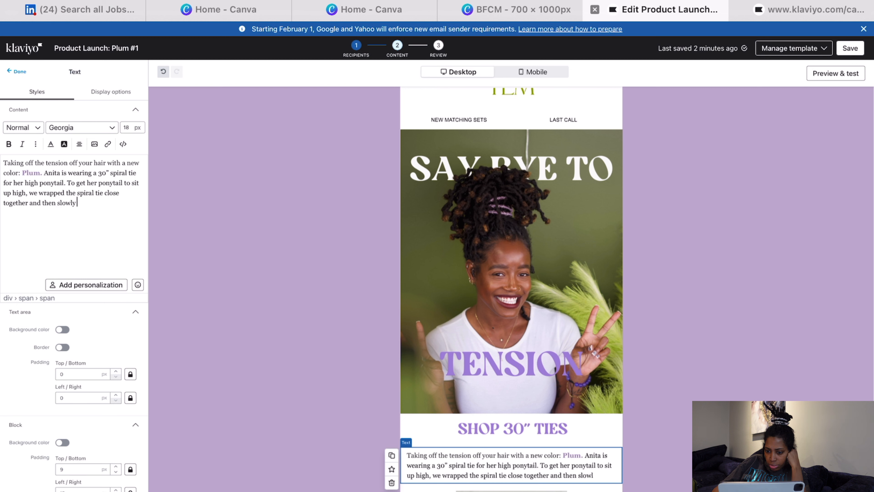
pyautogui.write(' slid the top of the spiral tie up her')
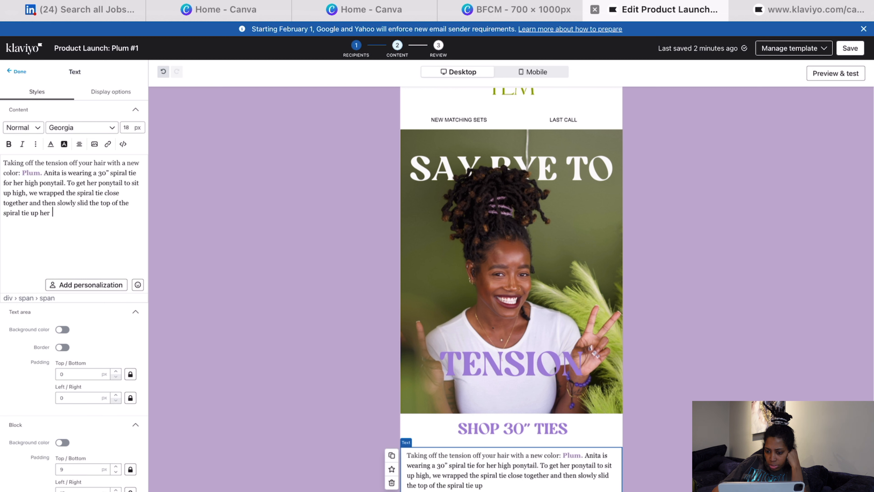